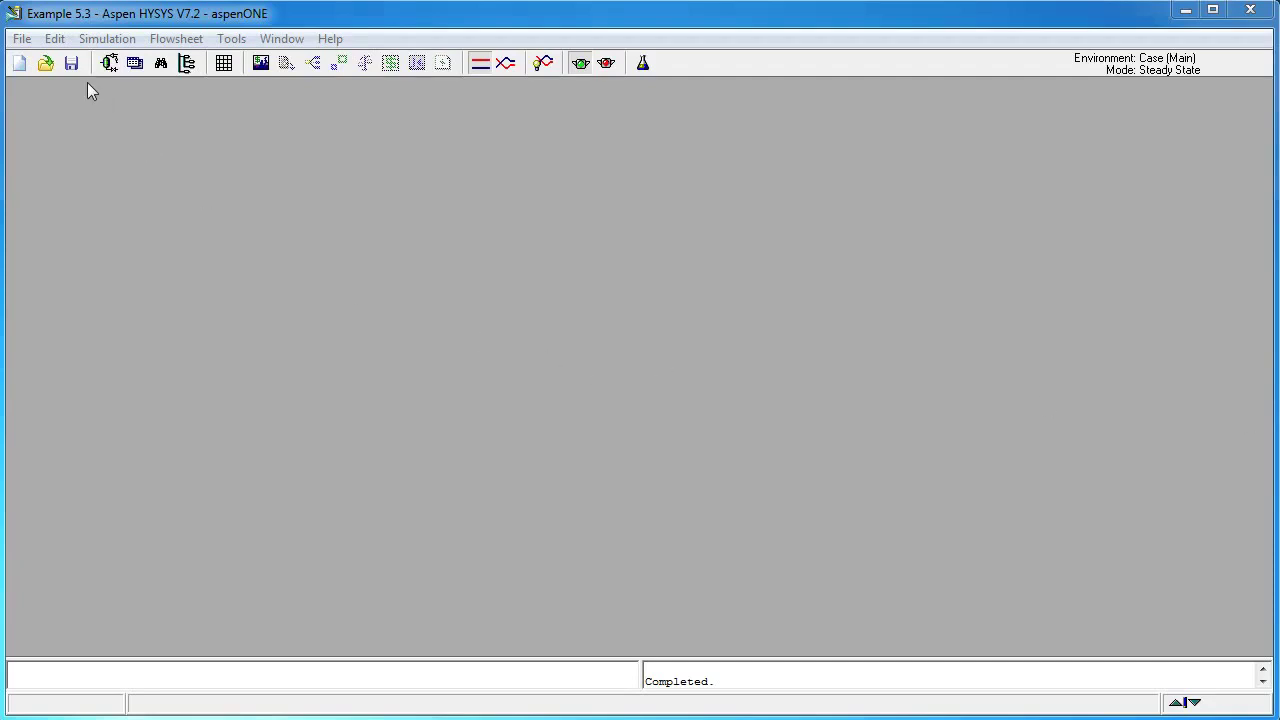
Start a new HYSYS case, NoName_2, in the Simulation Basis Manager.
click(18, 40)
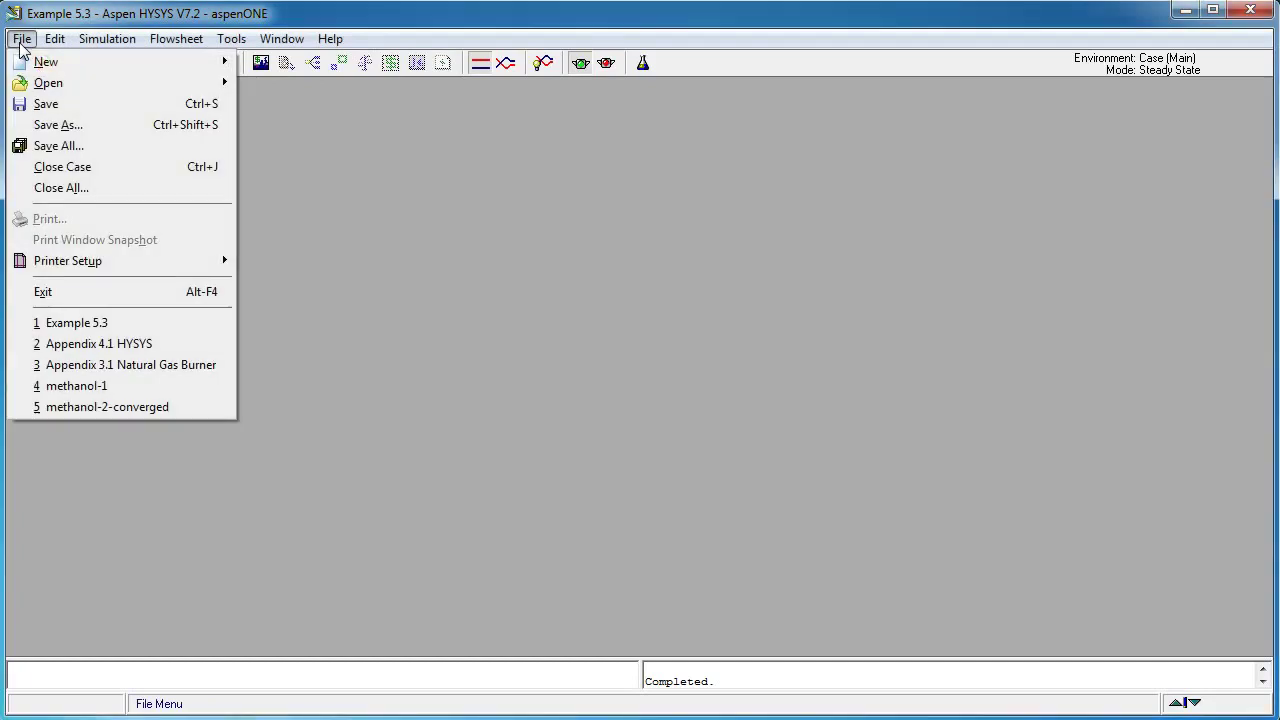
mouse_move(46, 62)
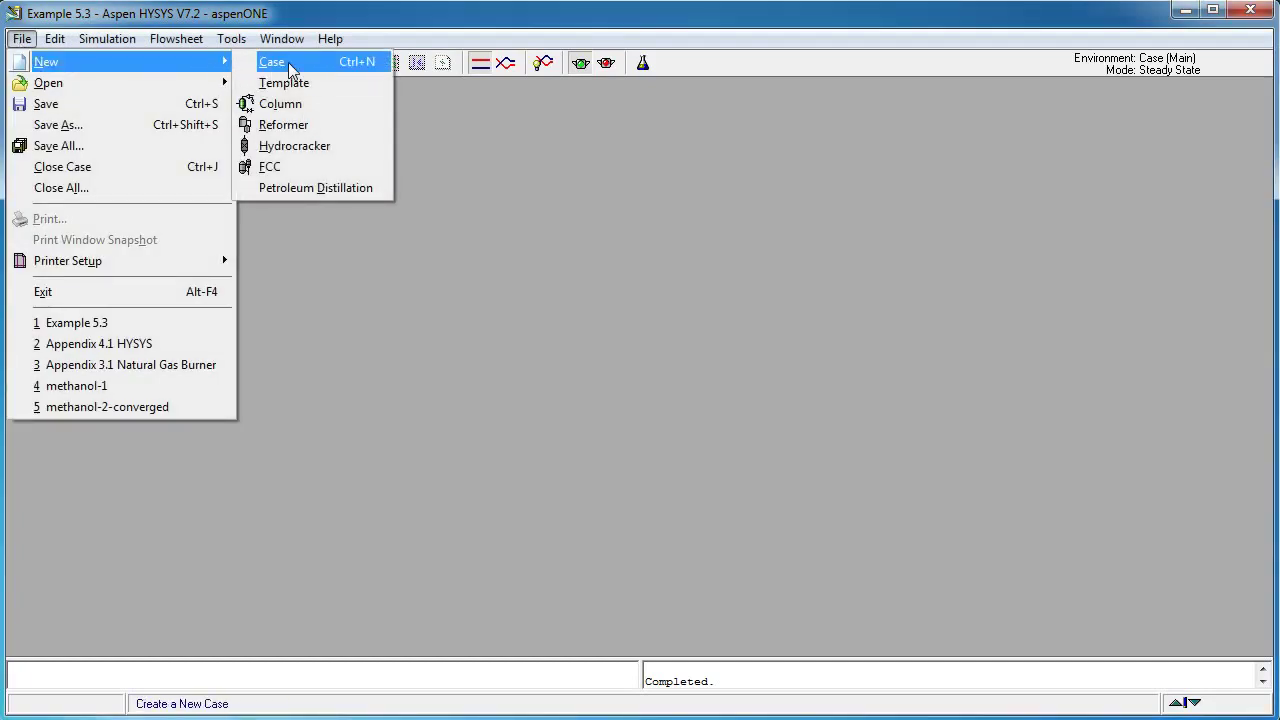
click(291, 68)
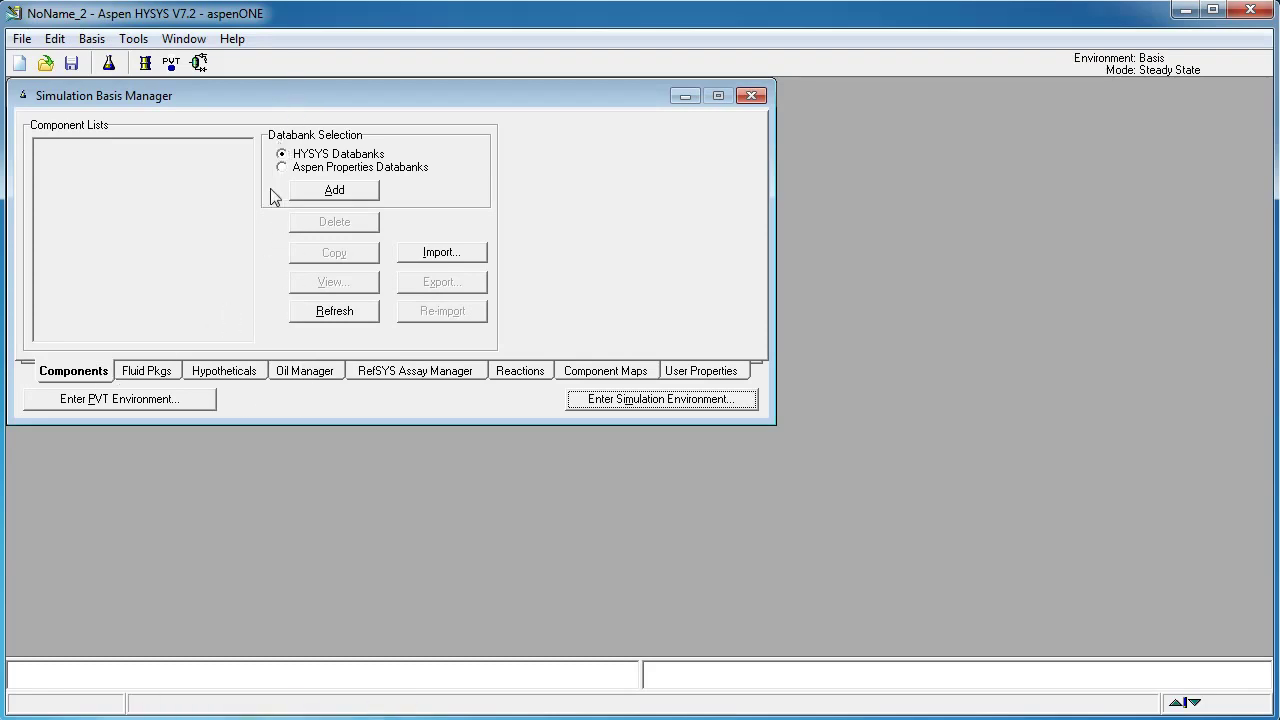
Add fluid package Basis-1 using the ASME Steam property package.
click(147, 370)
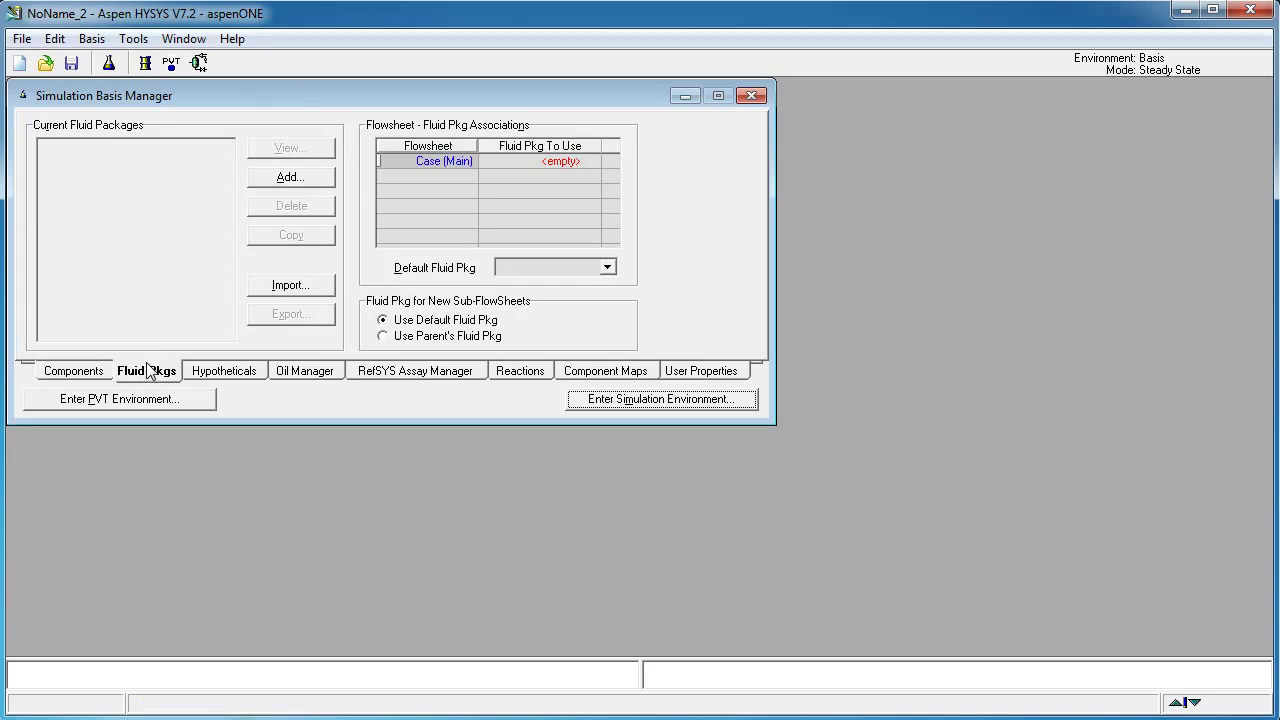
click(290, 180)
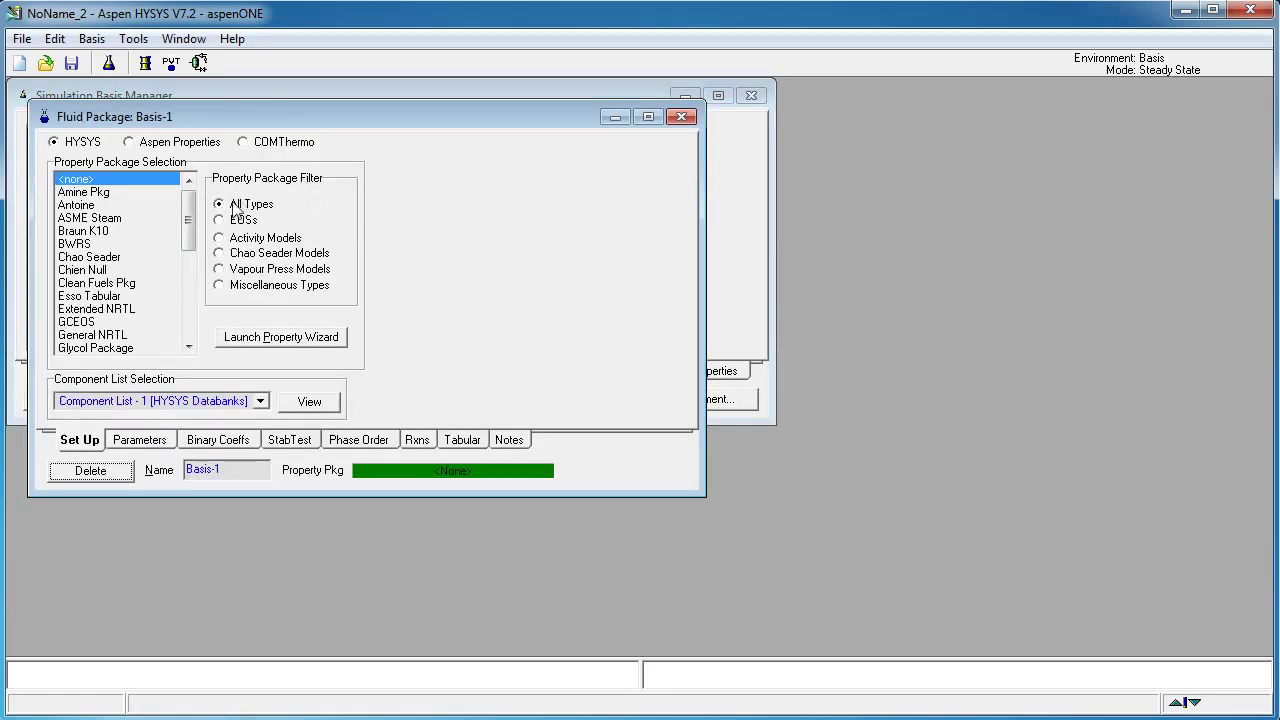
click(100, 218)
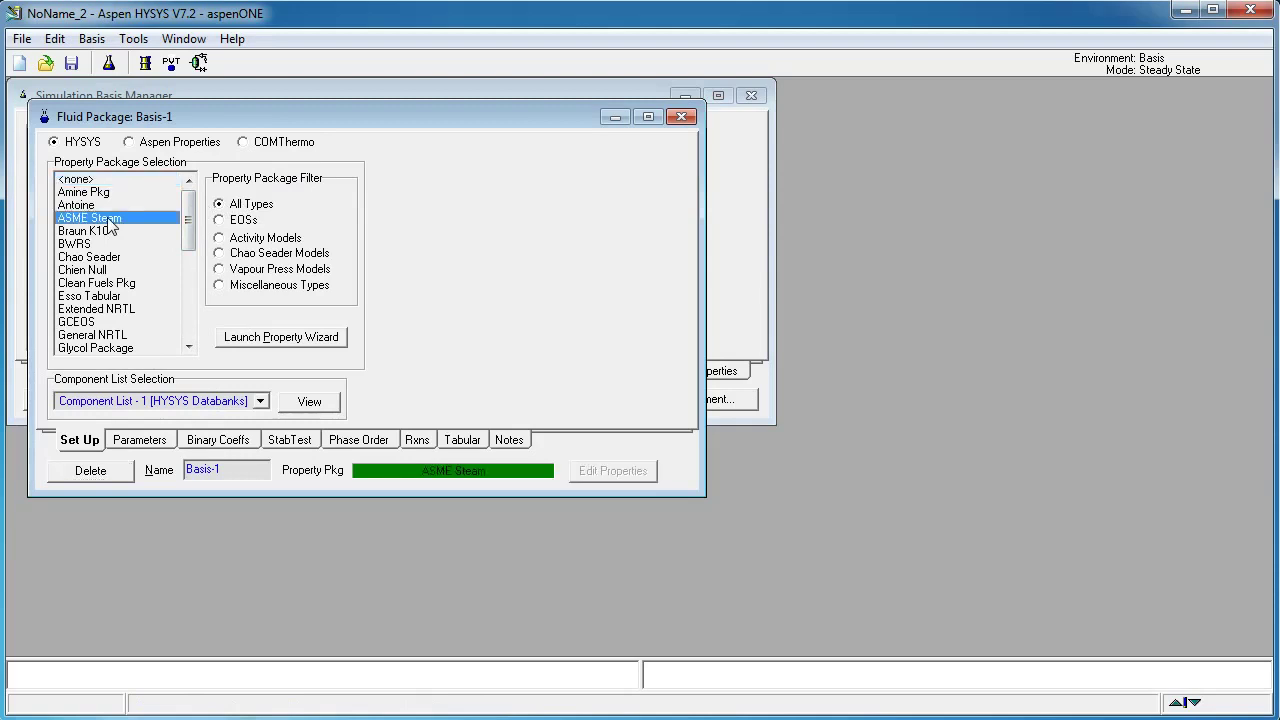
click(681, 118)
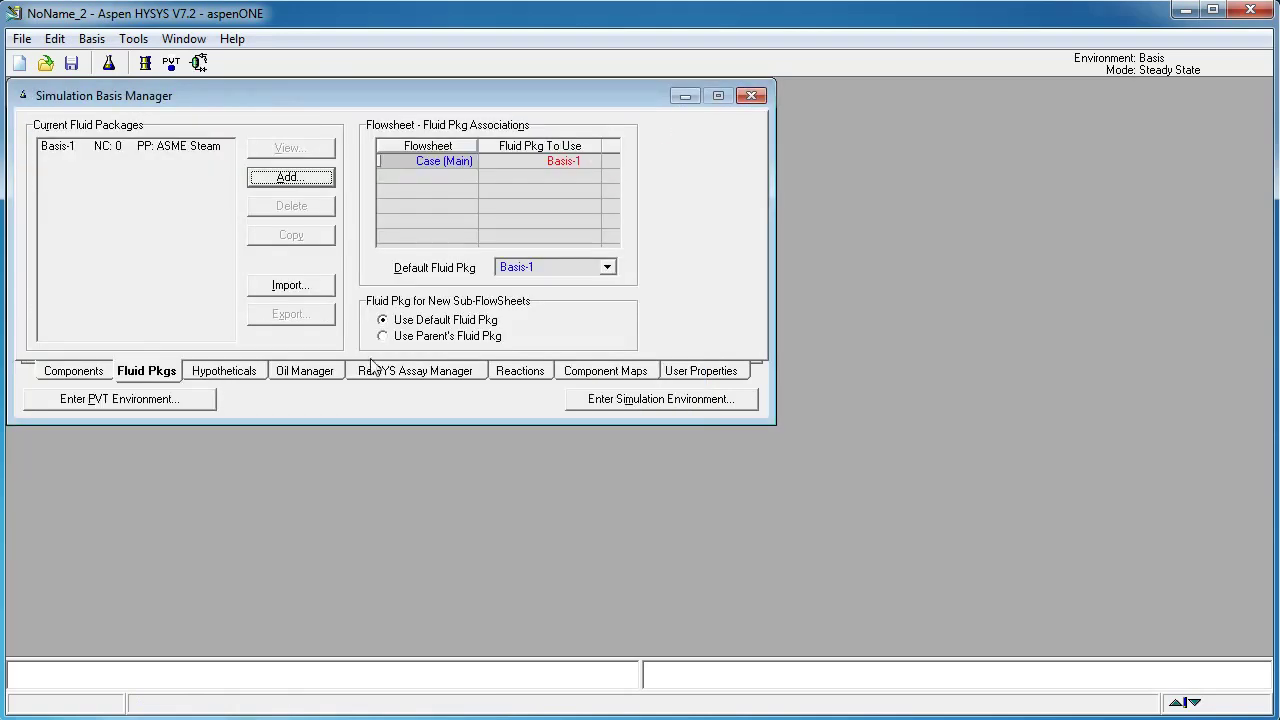
Add water (H2O) to Component List - 1.
click(86, 373)
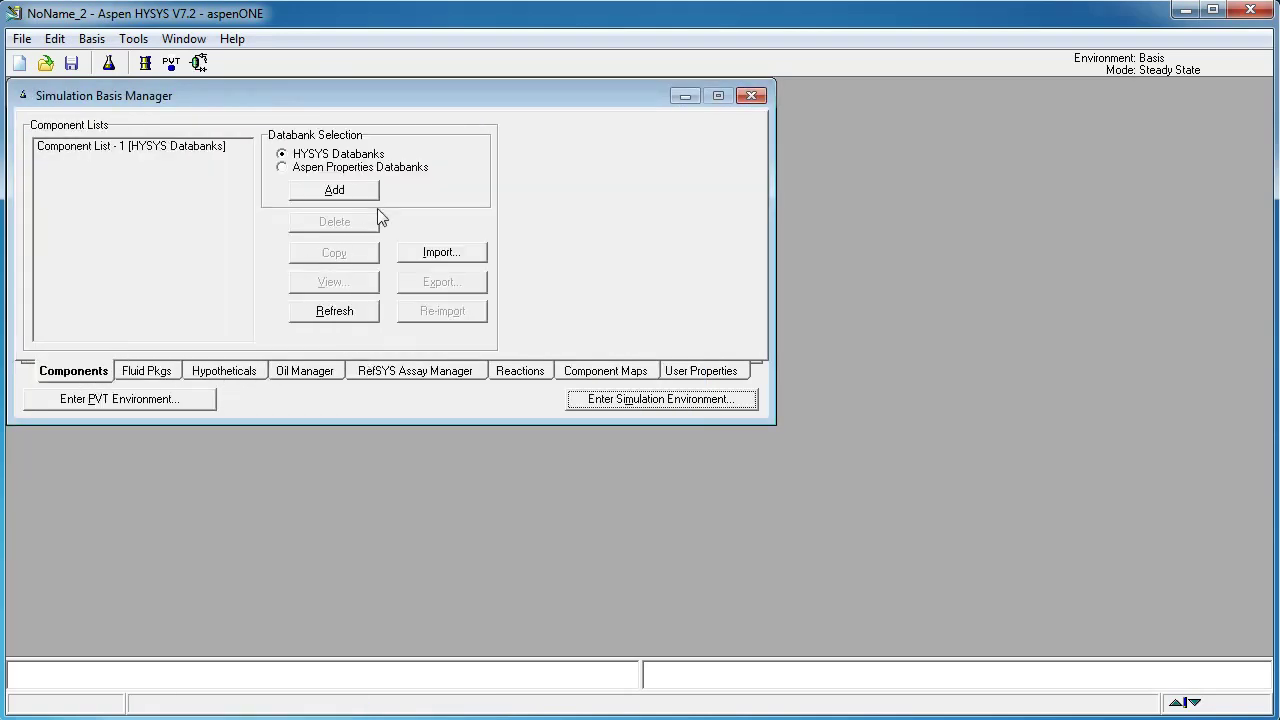
double_click(166, 157)
text(w)
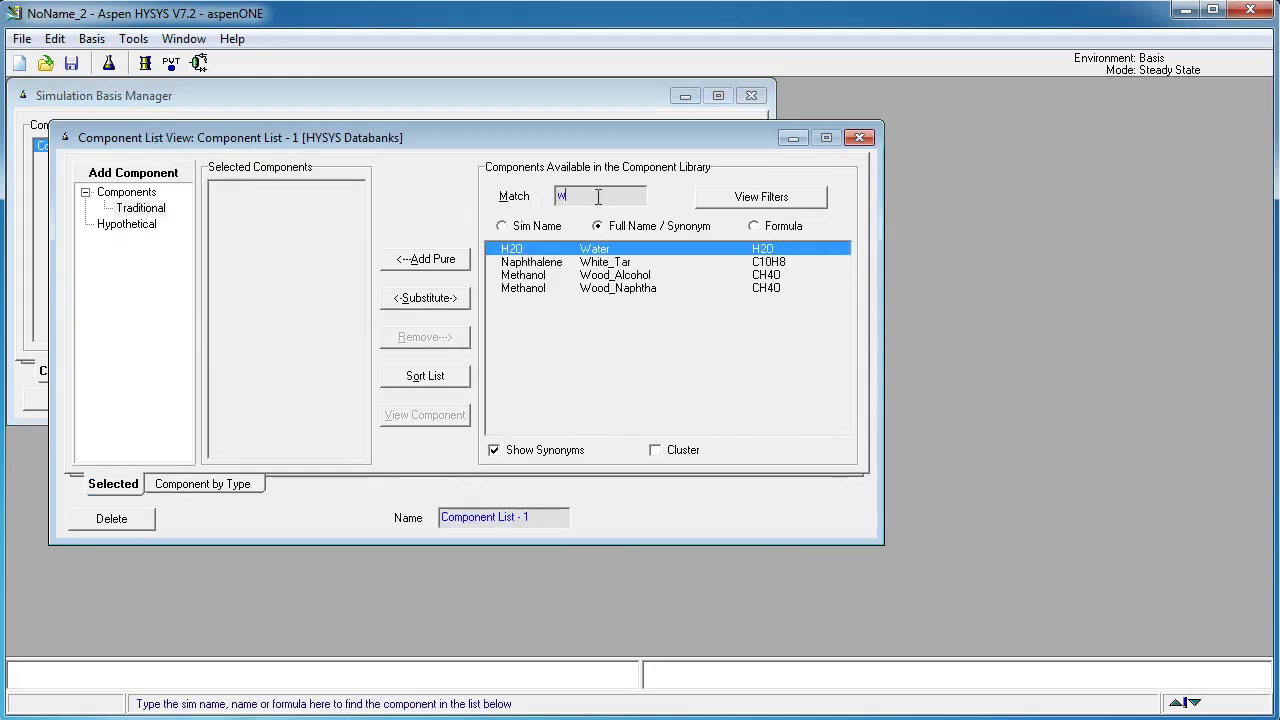
text(ater)
double_click(557, 248)
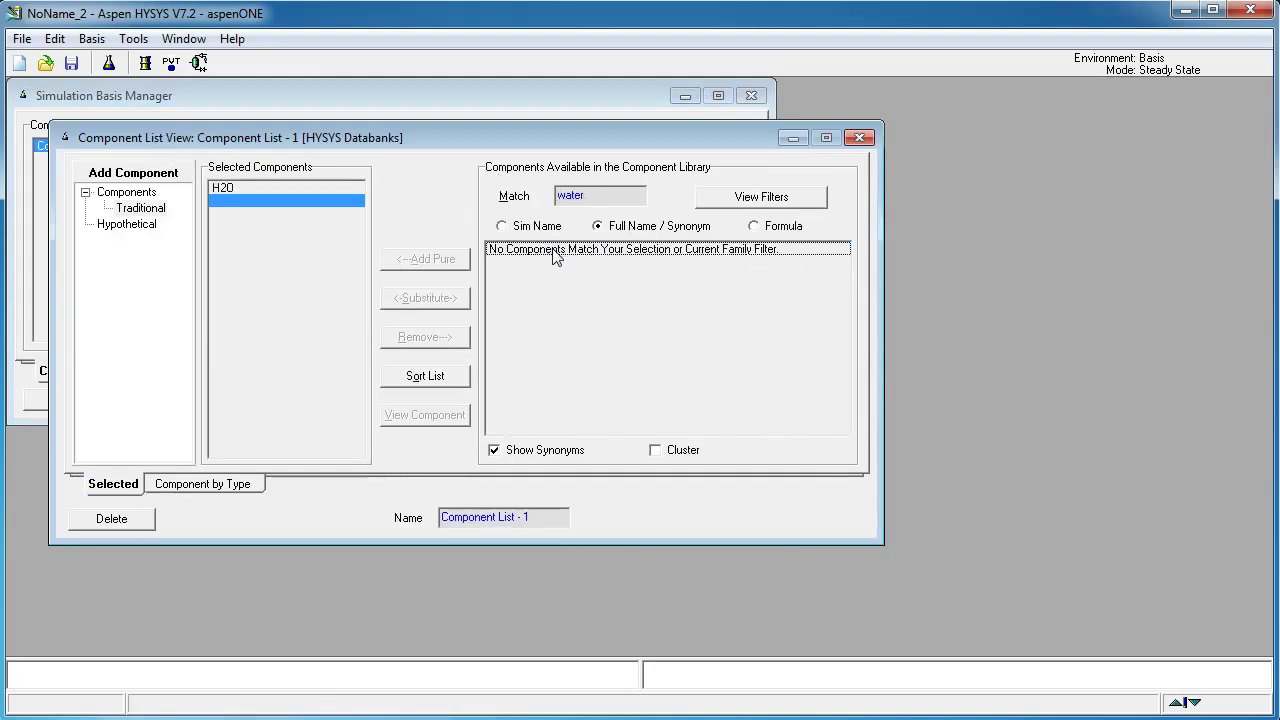
click(859, 137)
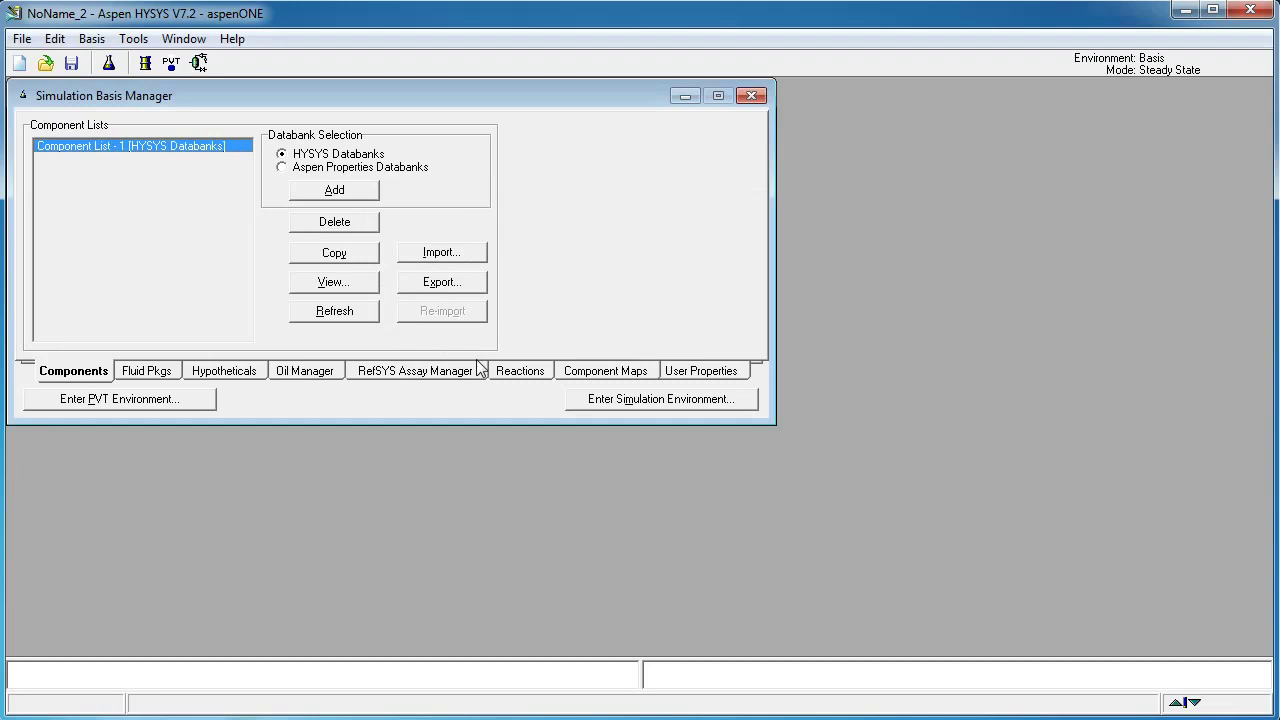
Enter the simulation environment and place material stream 1 on the maximized flowsheet.
click(648, 399)
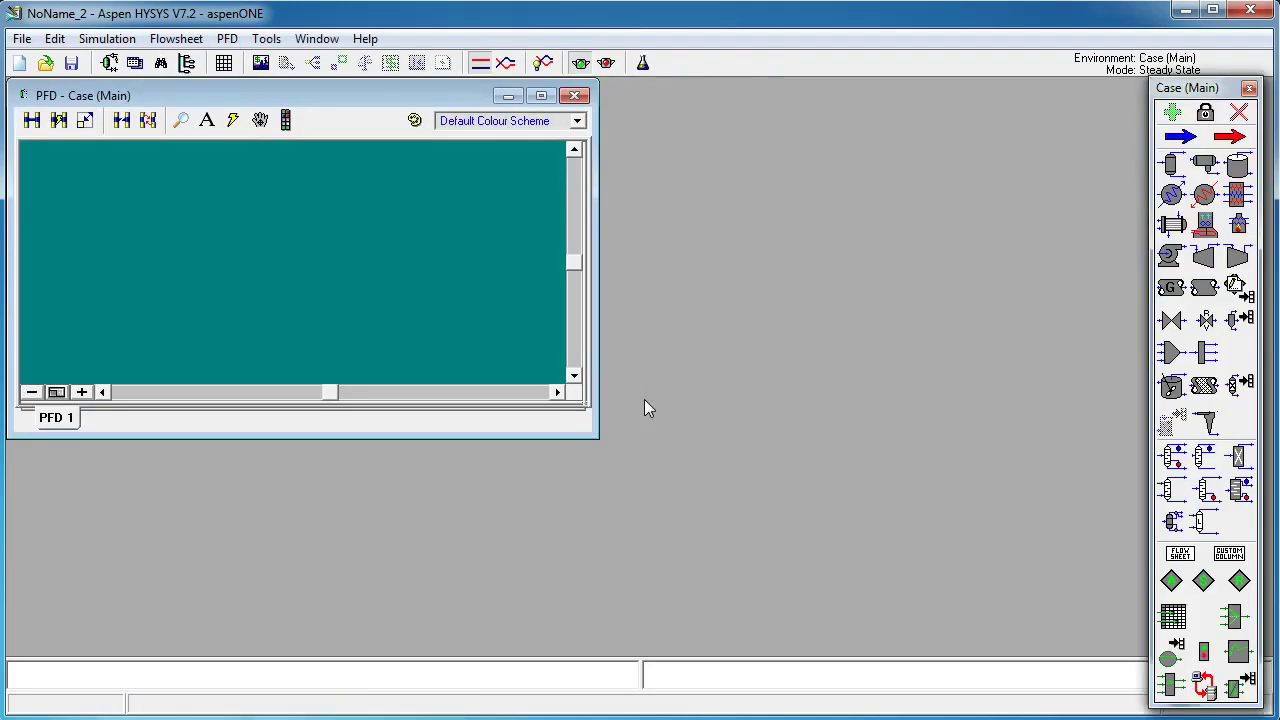
click(543, 97)
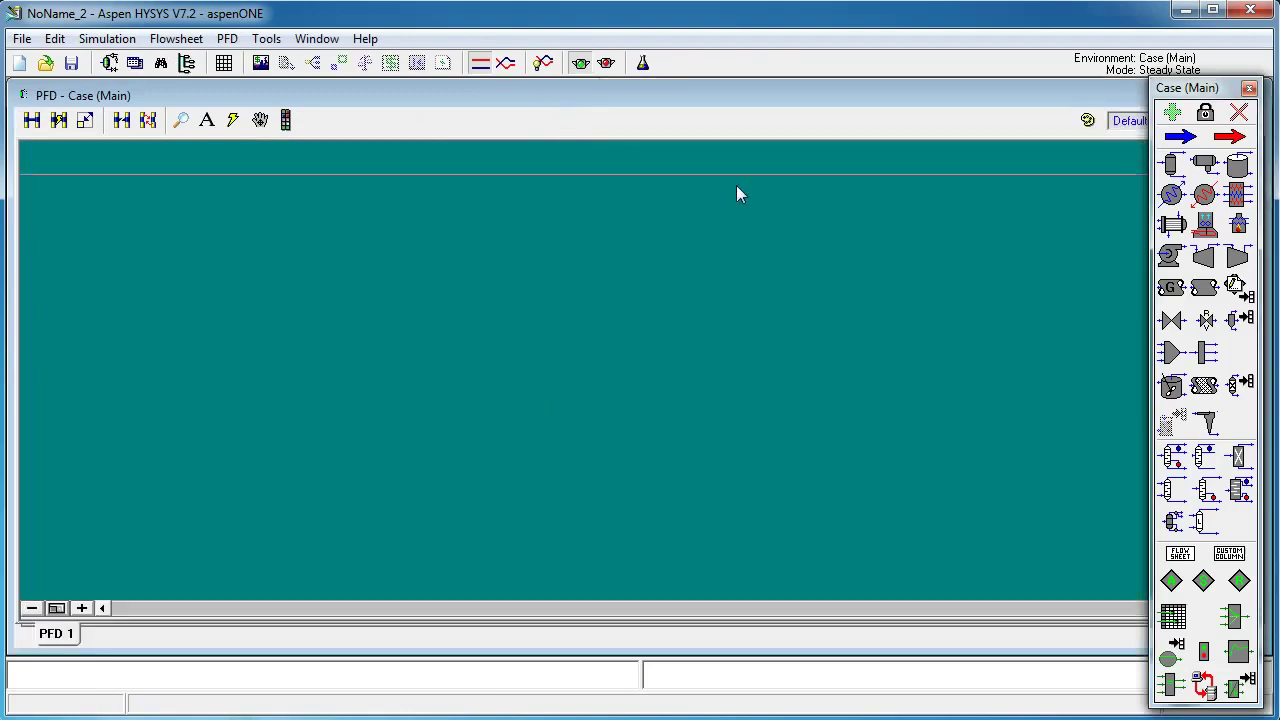
click(1180, 137)
click(457, 338)
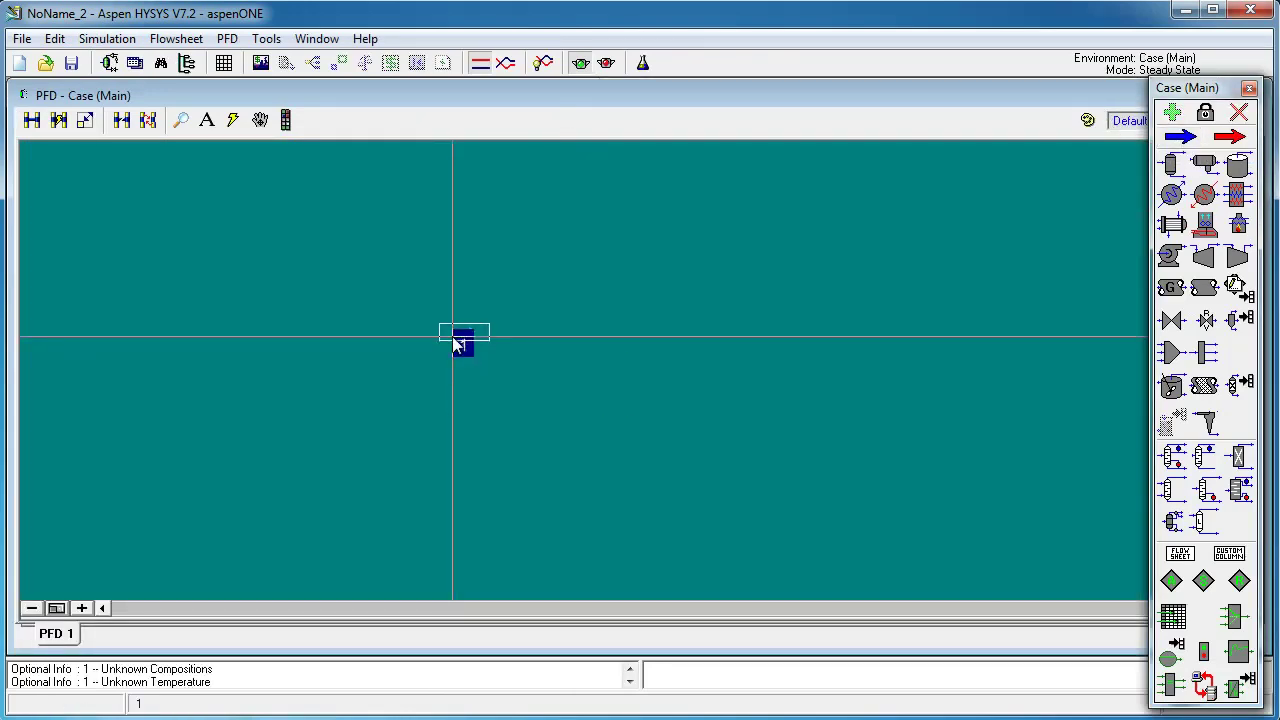
click(450, 371)
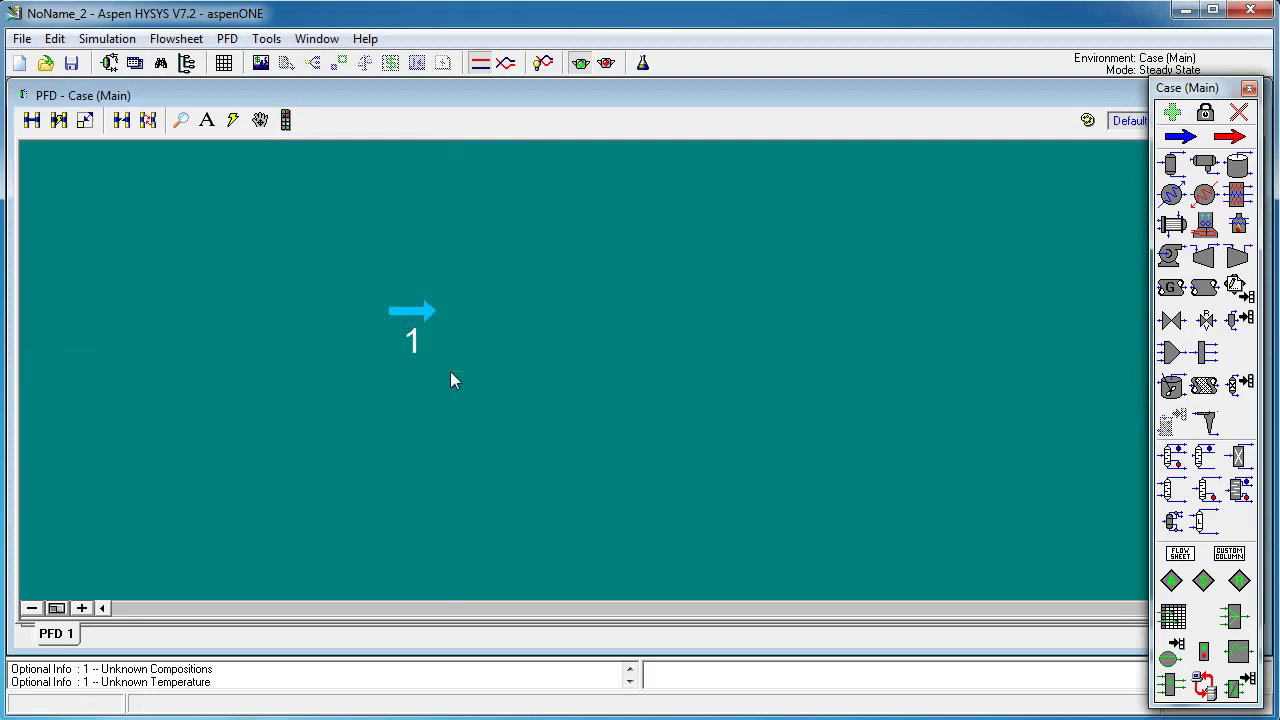
Rename stream 1 to 'Saturated steam' in its worksheet.
double_click(425, 318)
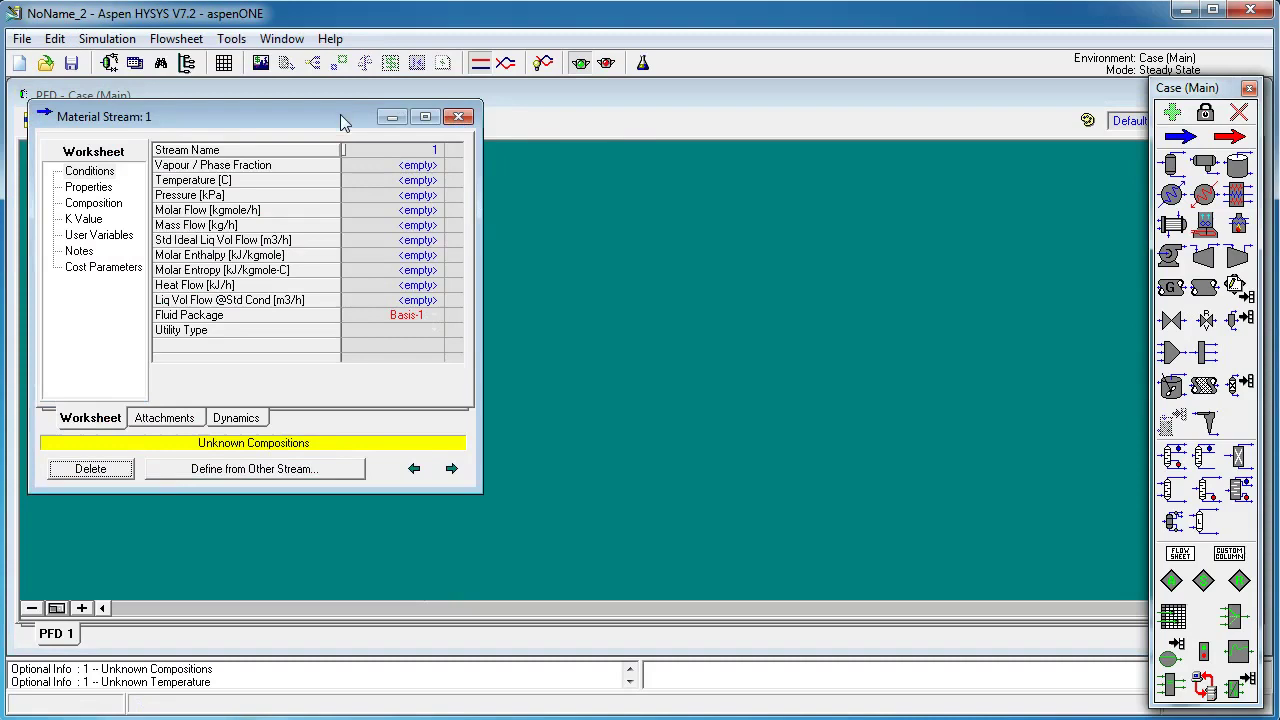
mouse_move(341, 116)
mouse_down()
mouse_move(893, 198)
mouse_move(859, 175)
mouse_up()
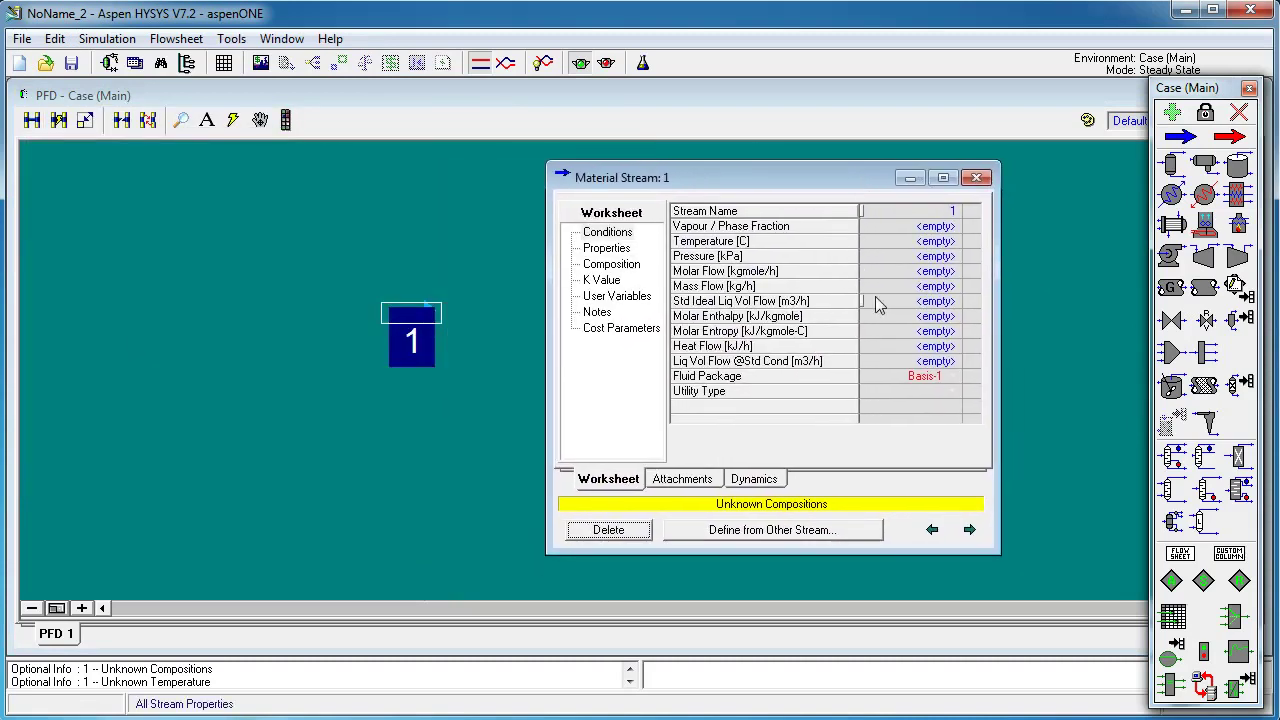
click(940, 212)
text(Saturae)
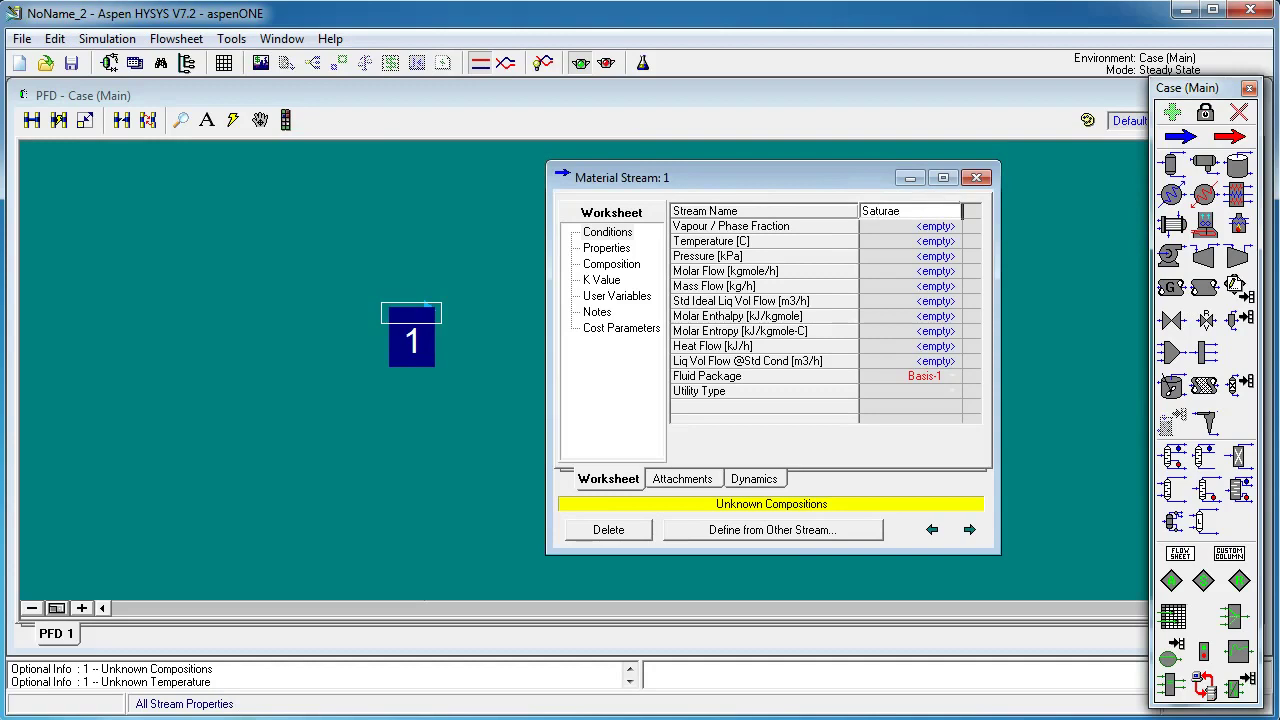
key(BackSpace)
text(ted stea)
text(m)
key(Return)
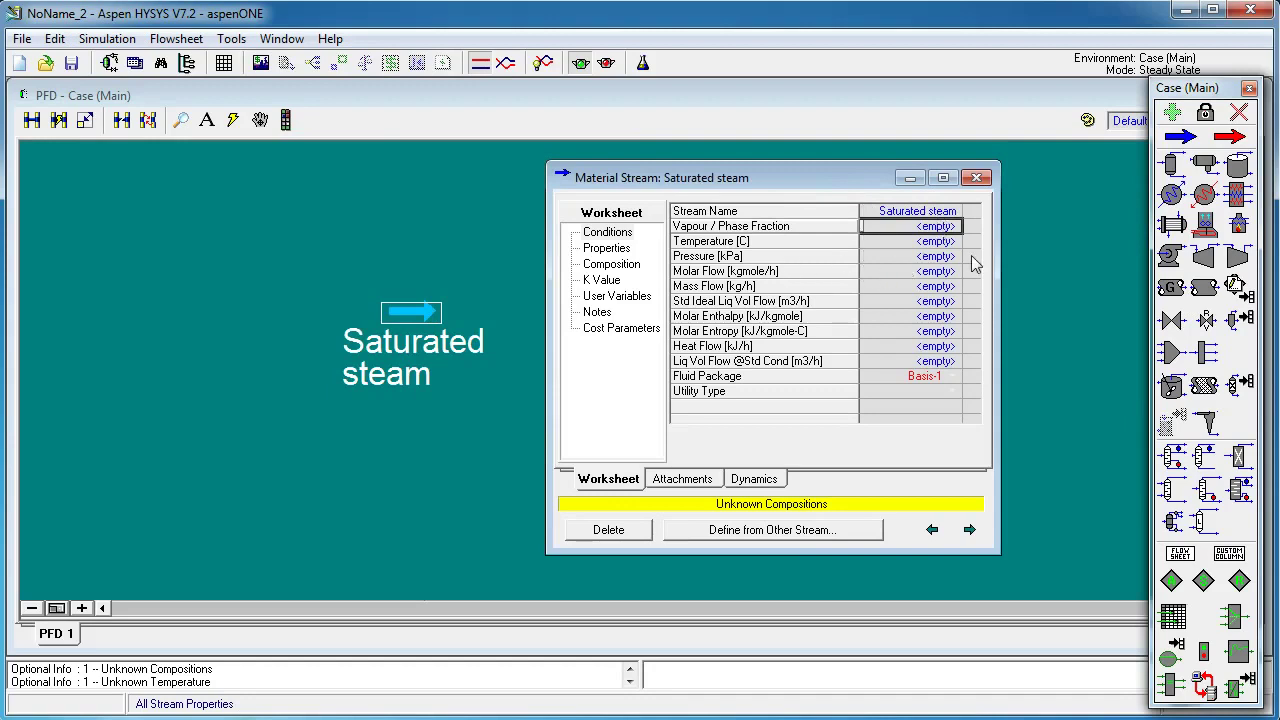
Give Saturated steam 2800 kPa pressure, vapour fraction 1 and 72000 kg/h mass flow.
click(936, 257)
text(2800)
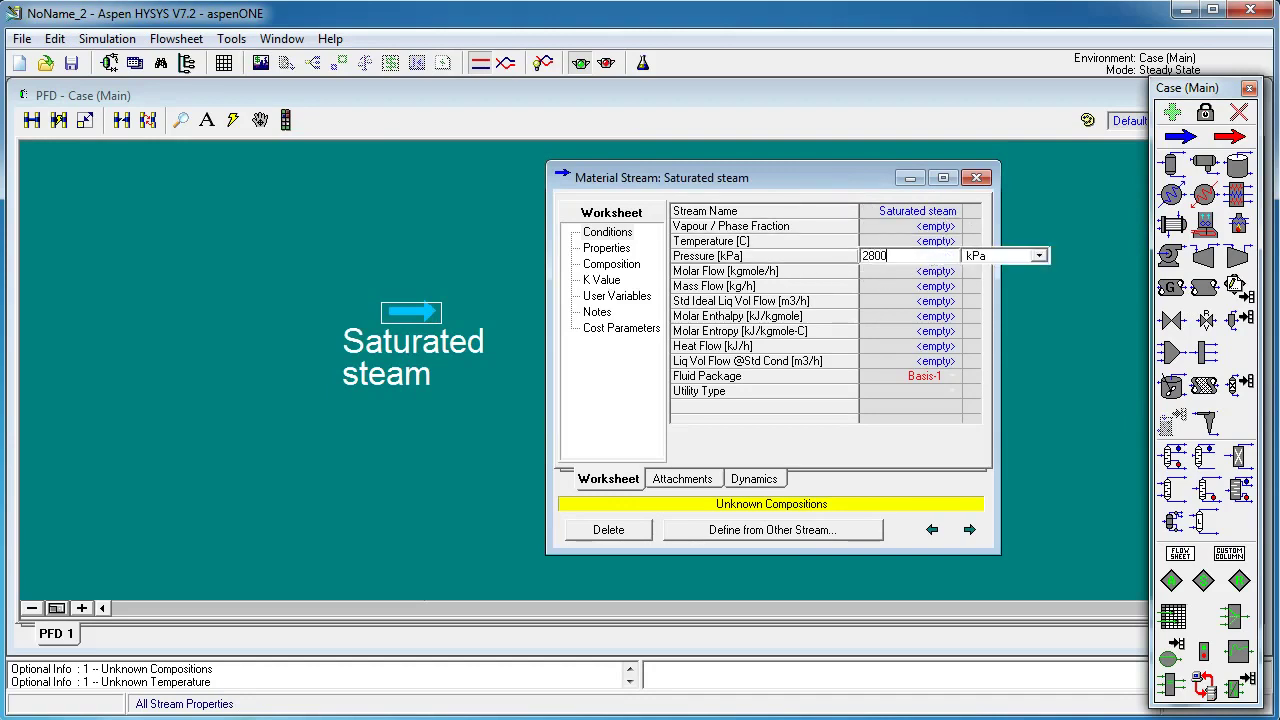
key(Return)
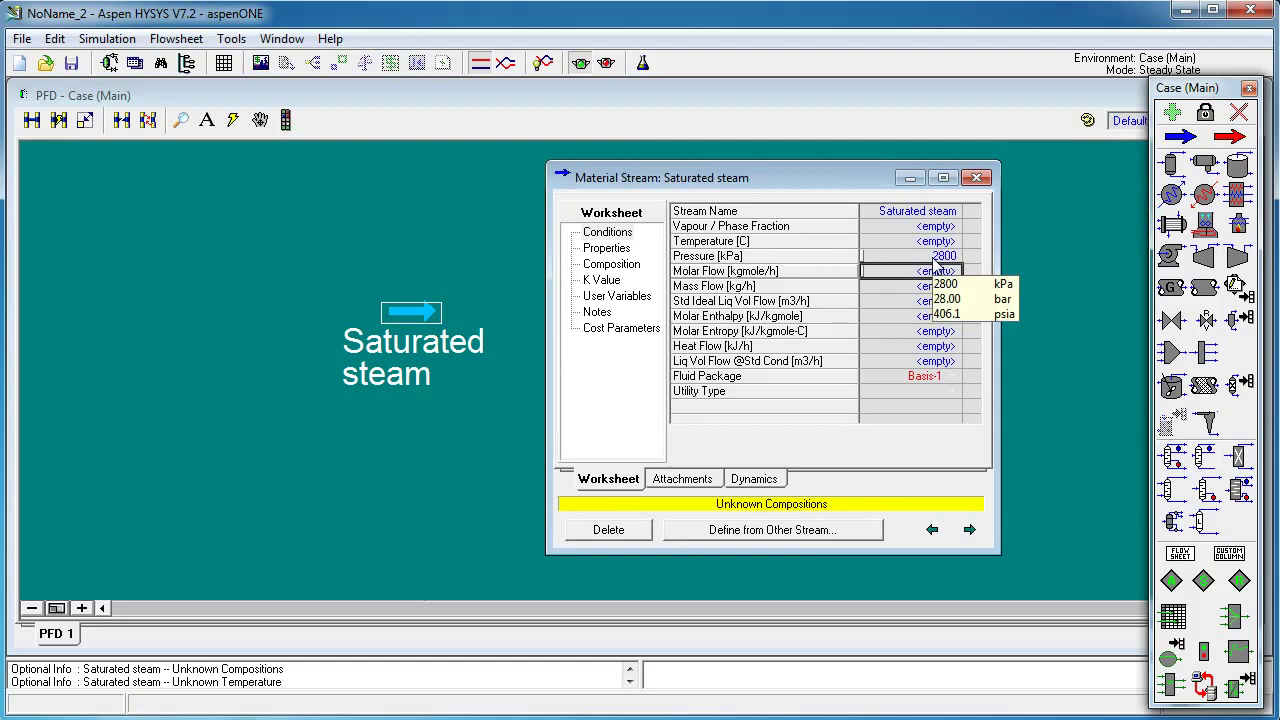
click(913, 228)
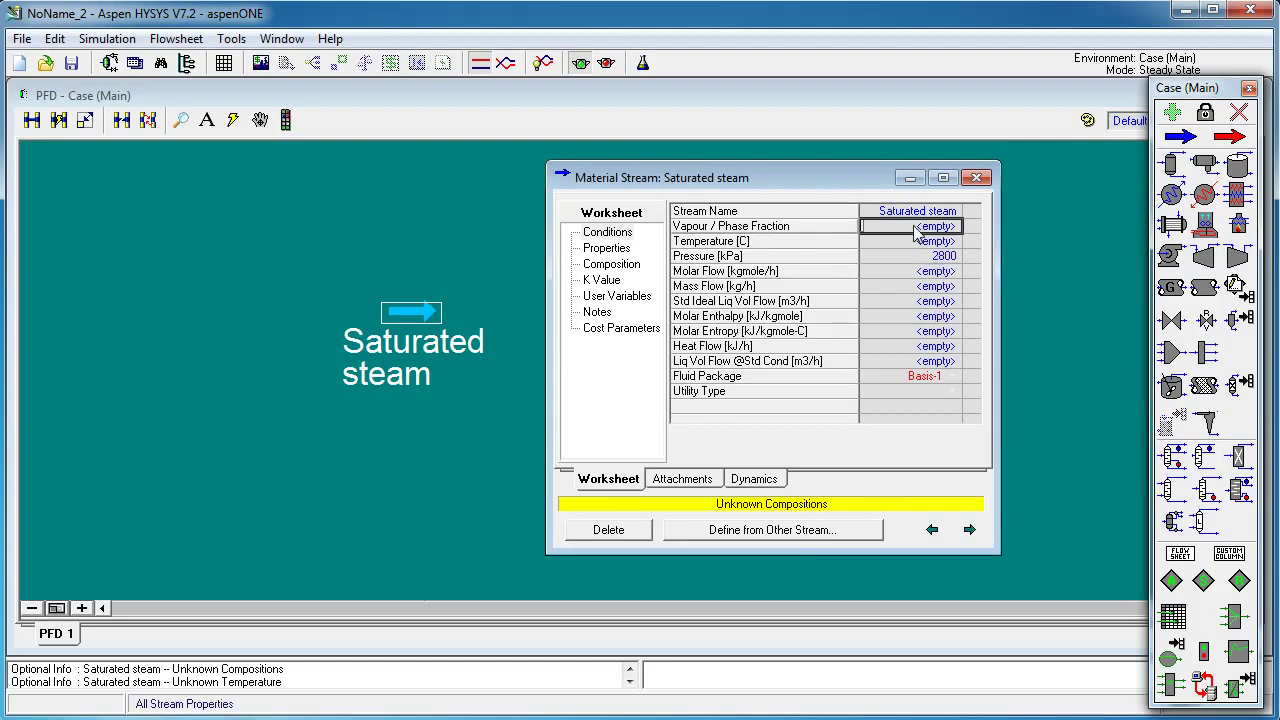
text(1)
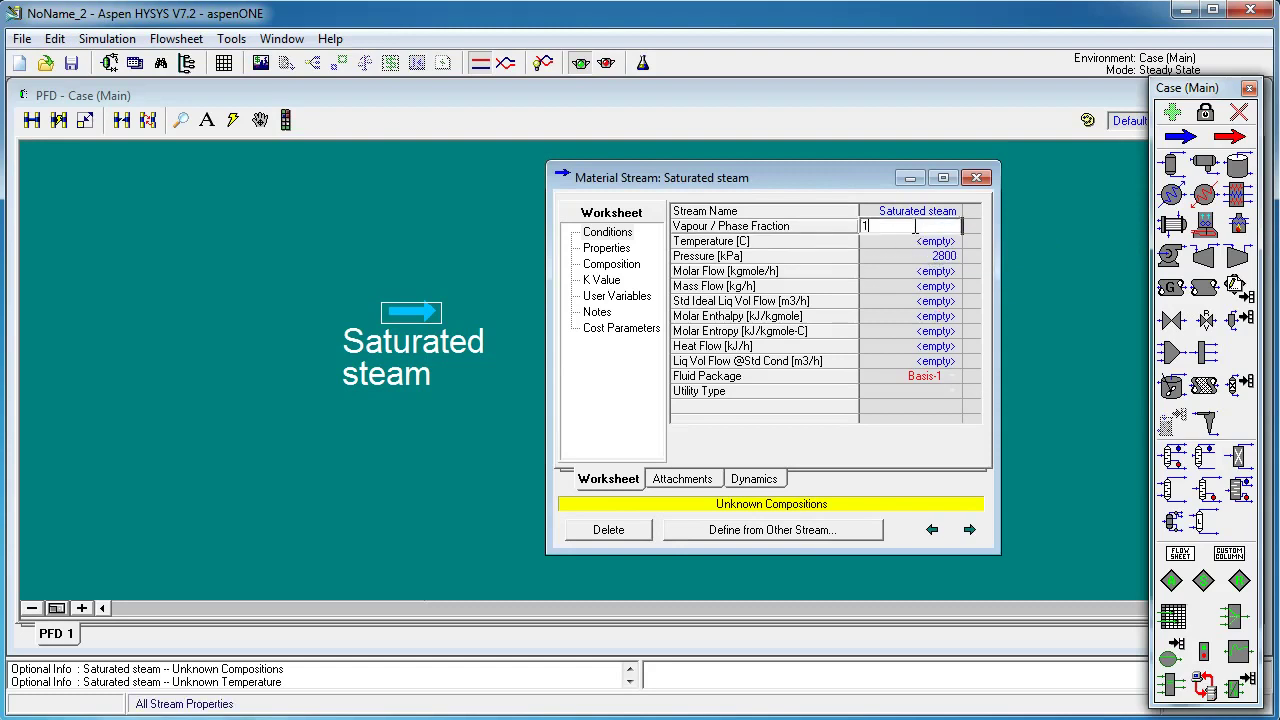
key(Return)
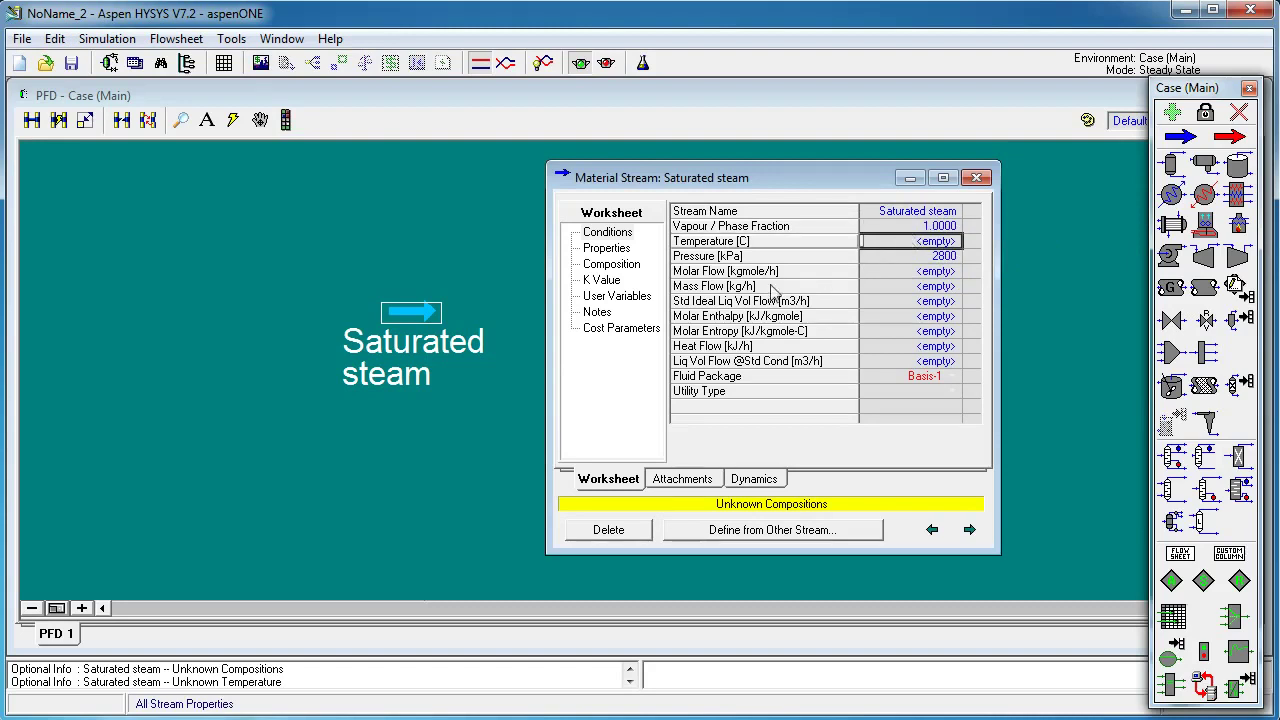
click(943, 288)
text(7)
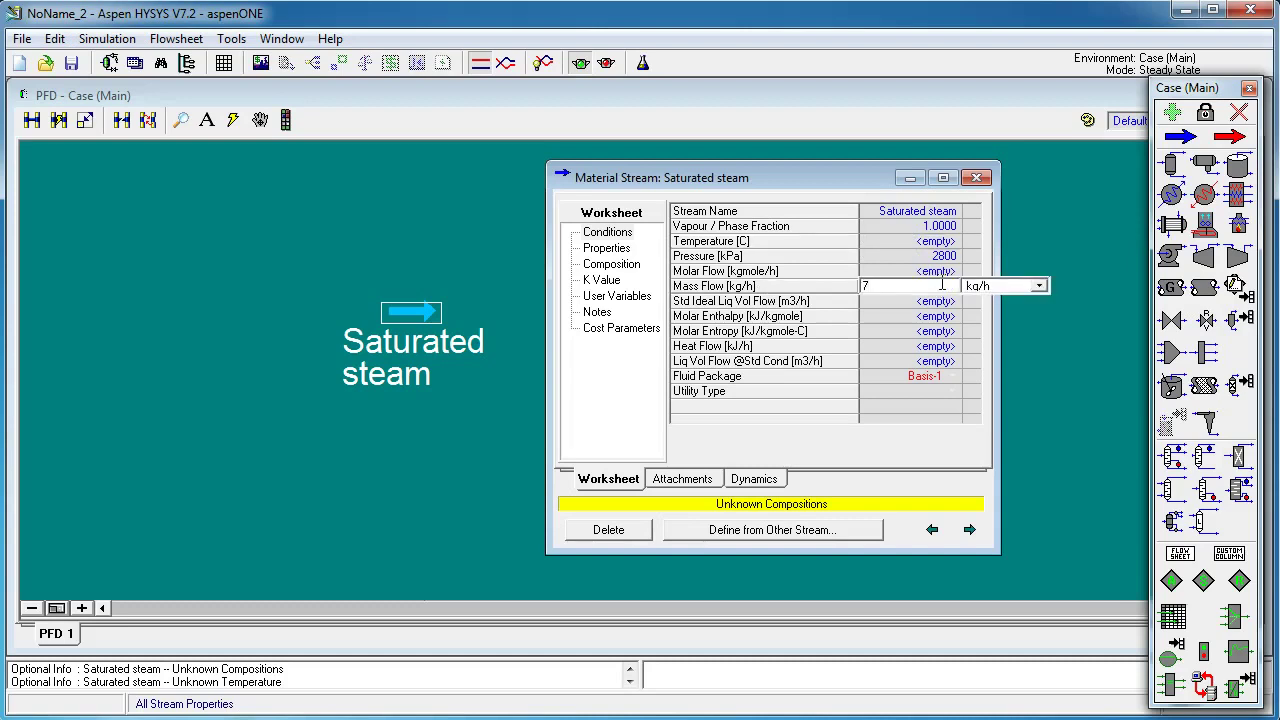
text(.200e+004)
key(Return)
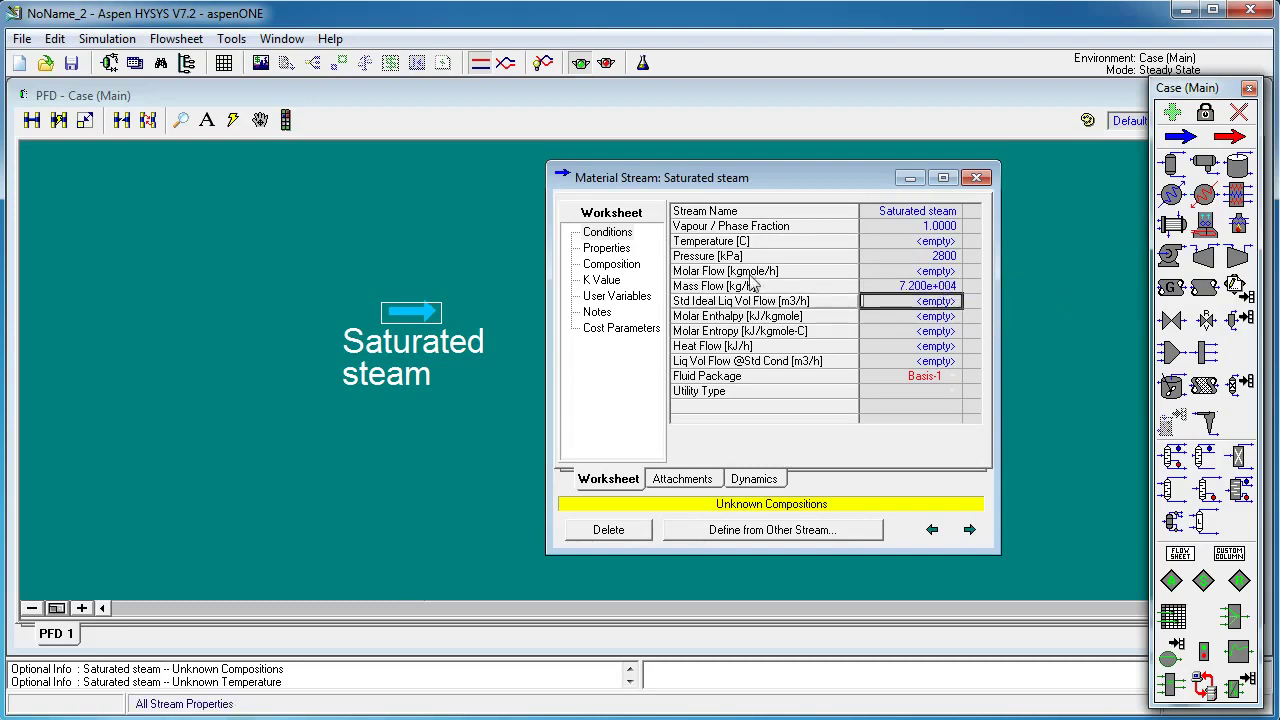
Set the Saturated steam composition to pure H2O, mole fraction 1.
click(614, 264)
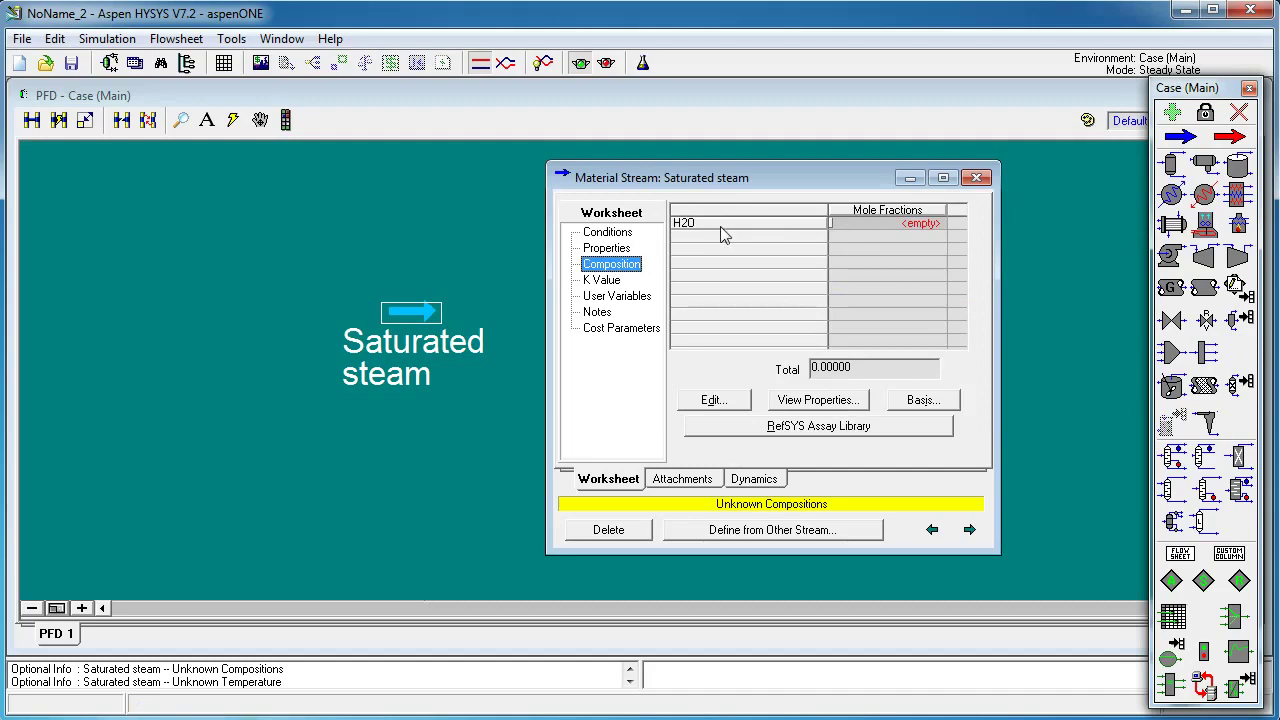
click(925, 228)
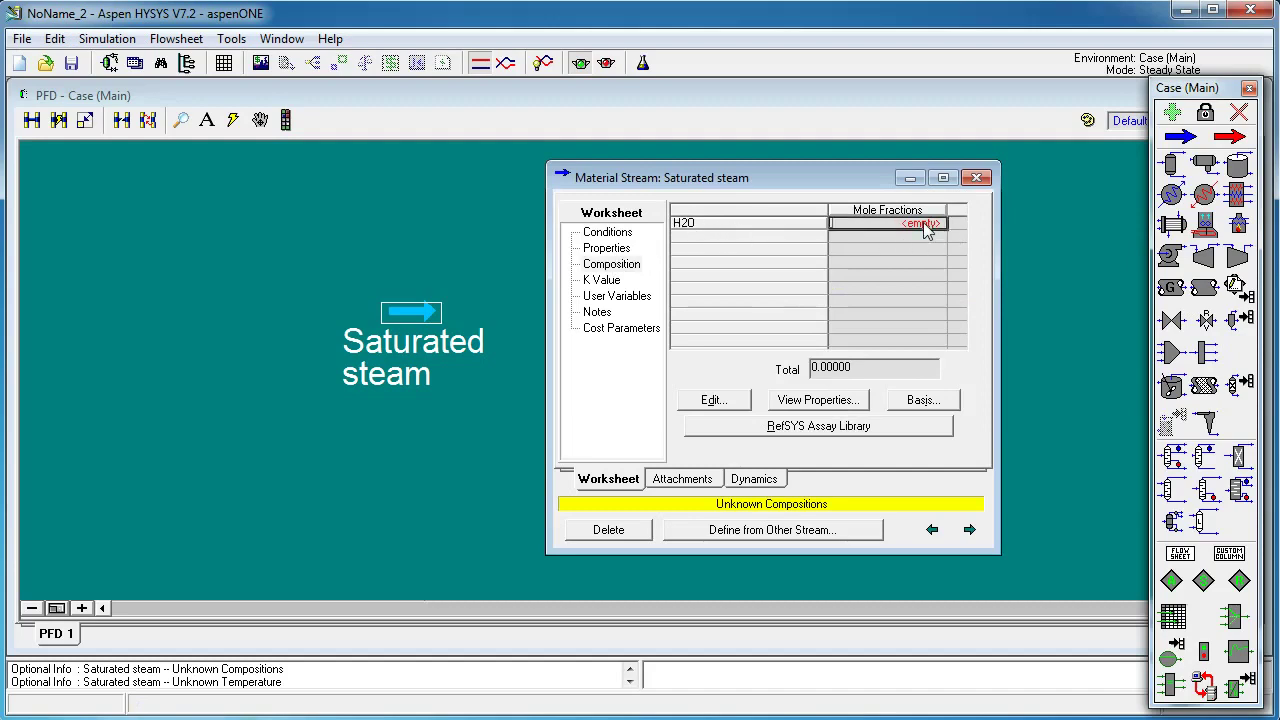
text(1)
key(Return)
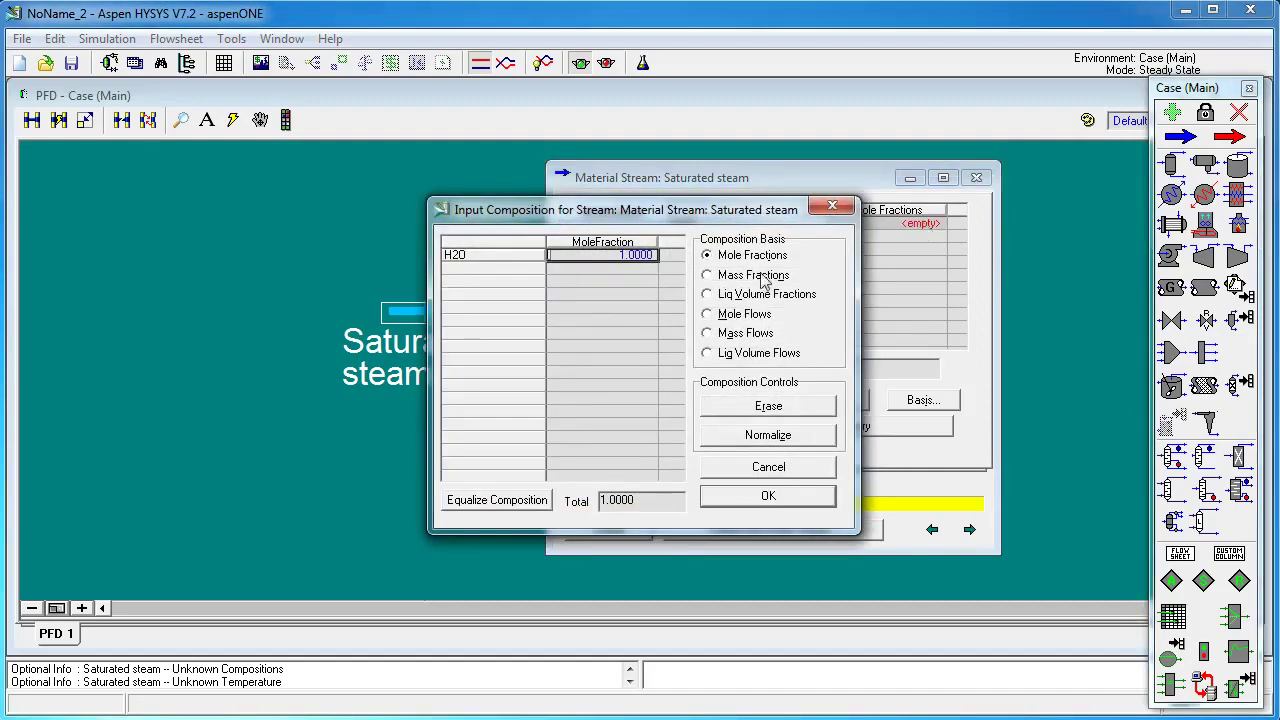
click(771, 496)
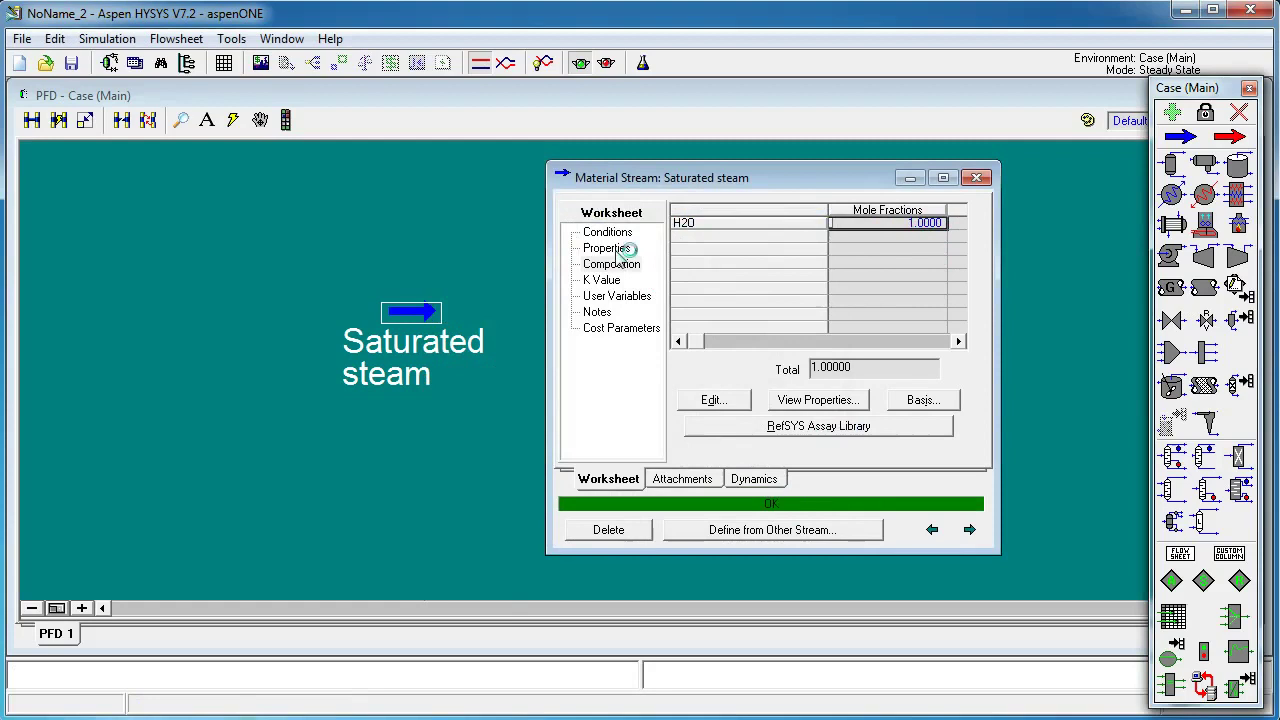
Check the steam's calculated 230 °C at 2800 kPa, then close its window.
click(610, 233)
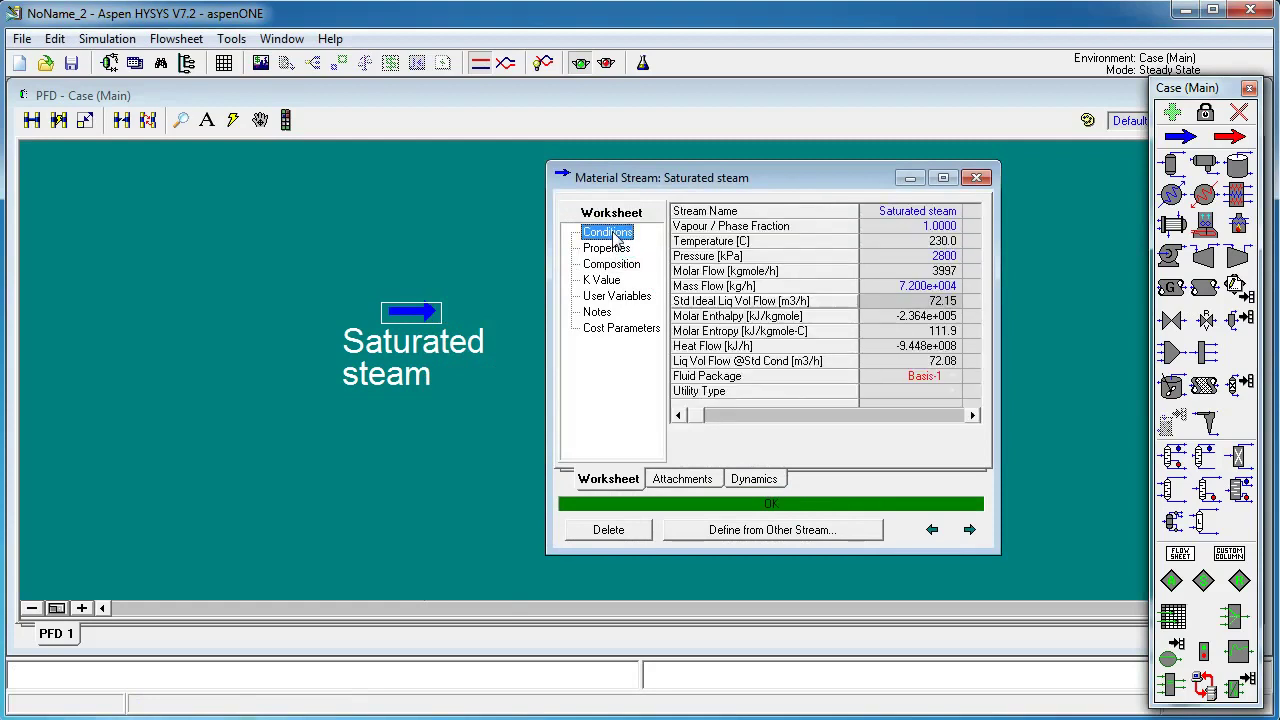
click(942, 257)
mouse_move(940, 241)
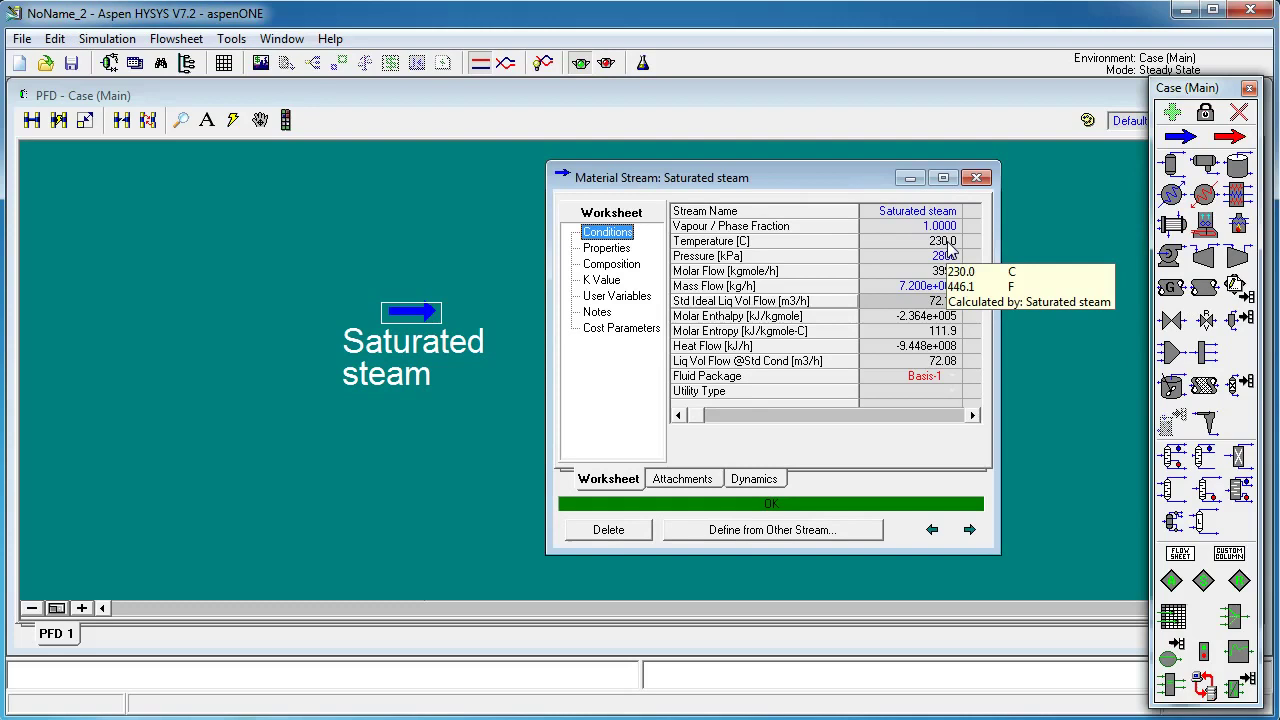
click(976, 179)
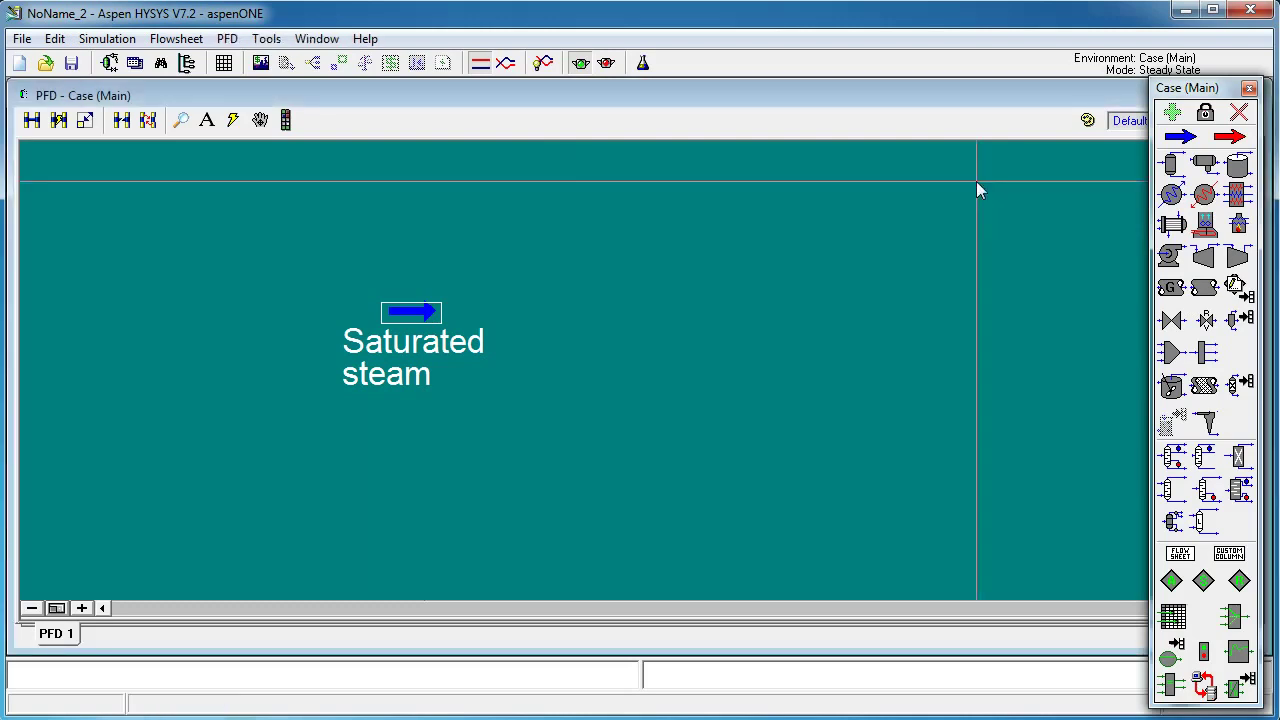
Place cooler E-100 and connect Saturated steam as its inlet.
click(1174, 195)
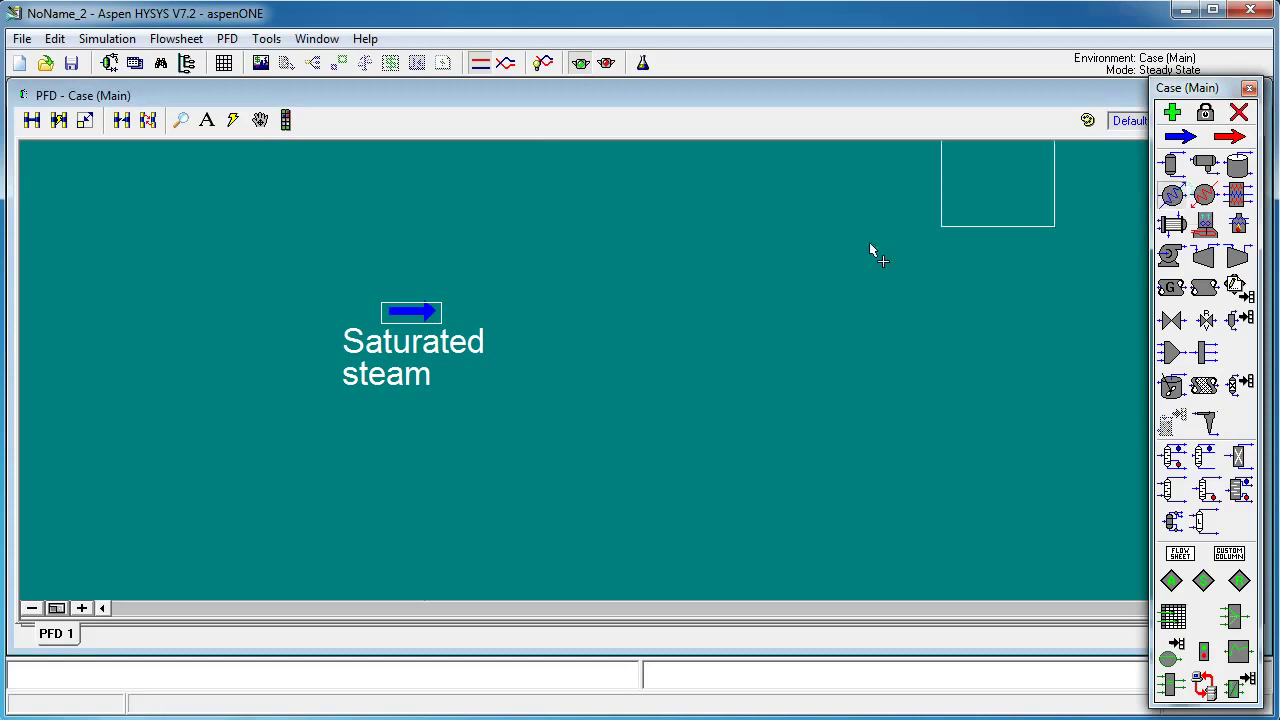
click(588, 364)
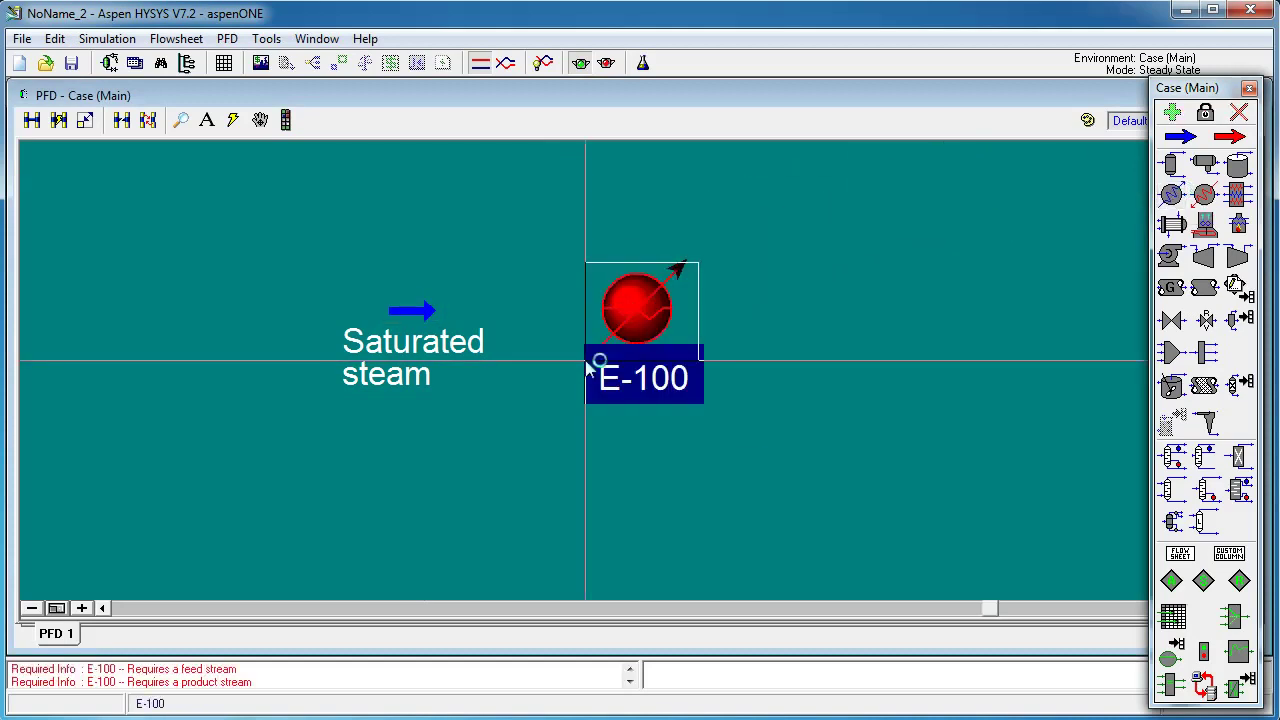
double_click(645, 320)
click(325, 234)
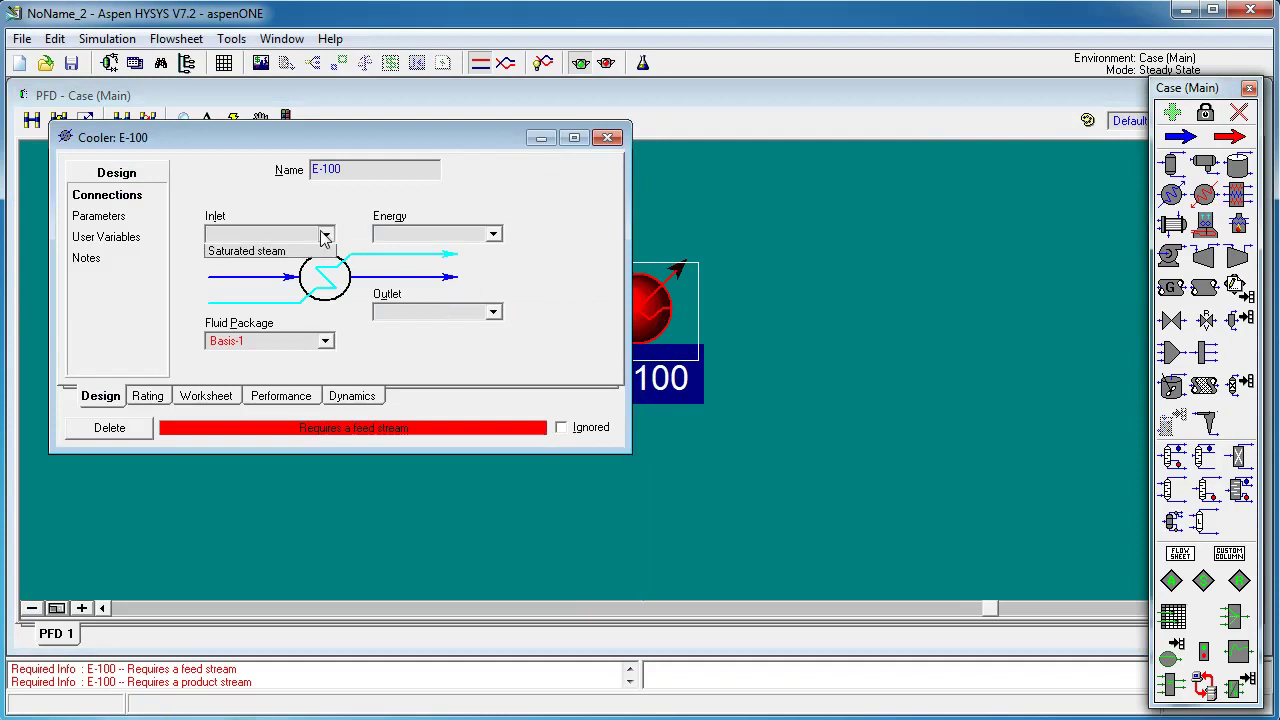
click(287, 253)
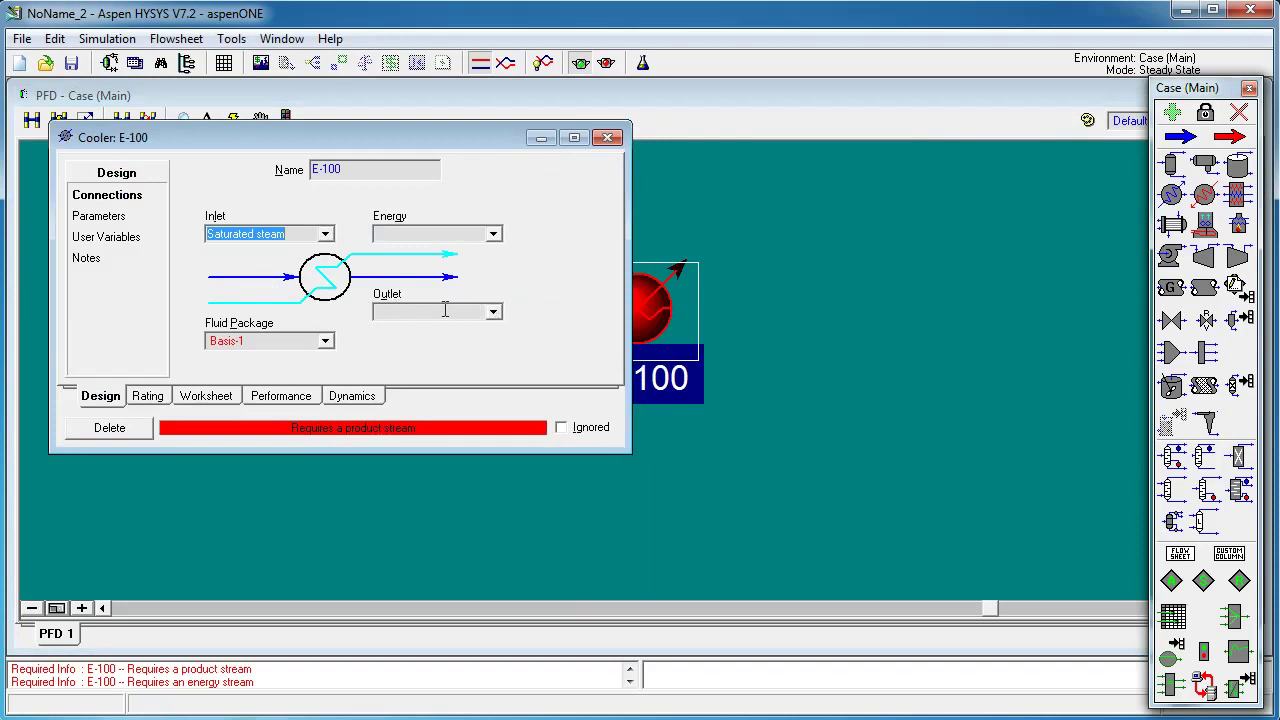
Create the cooler's outlet 'Condensate' and its 'Energy stream'.
click(445, 310)
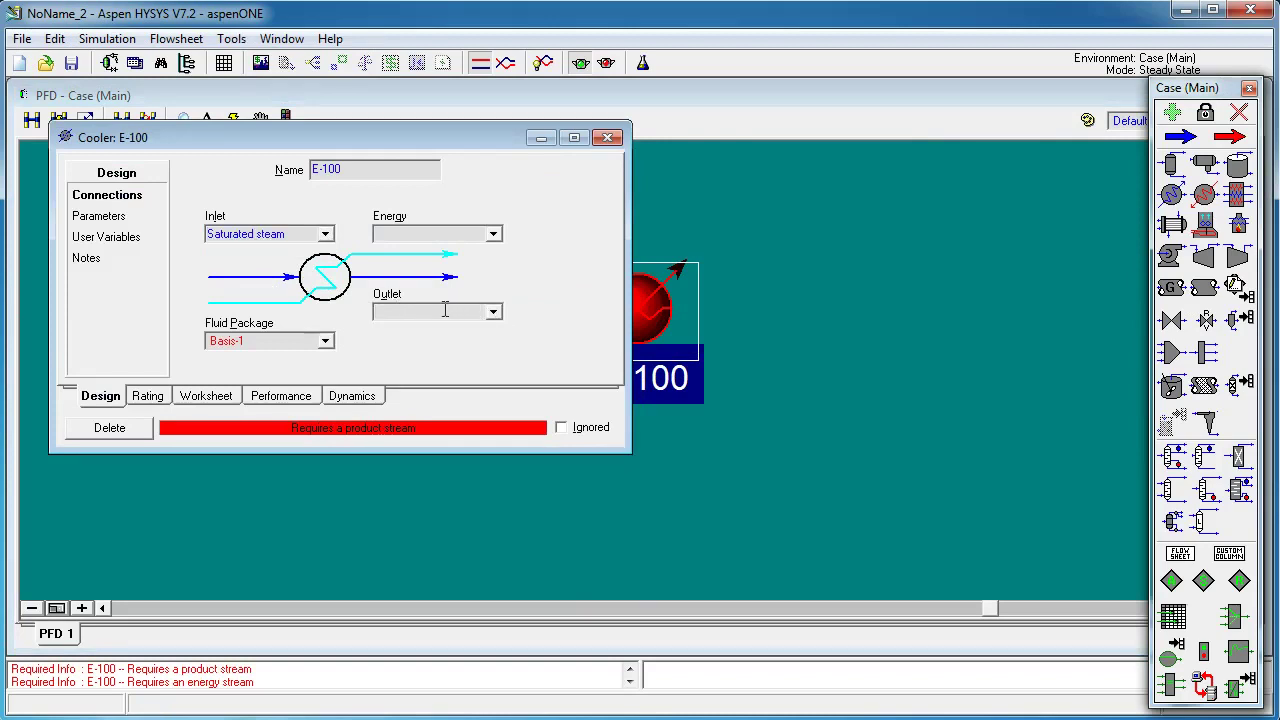
text(Condensate)
key(Return)
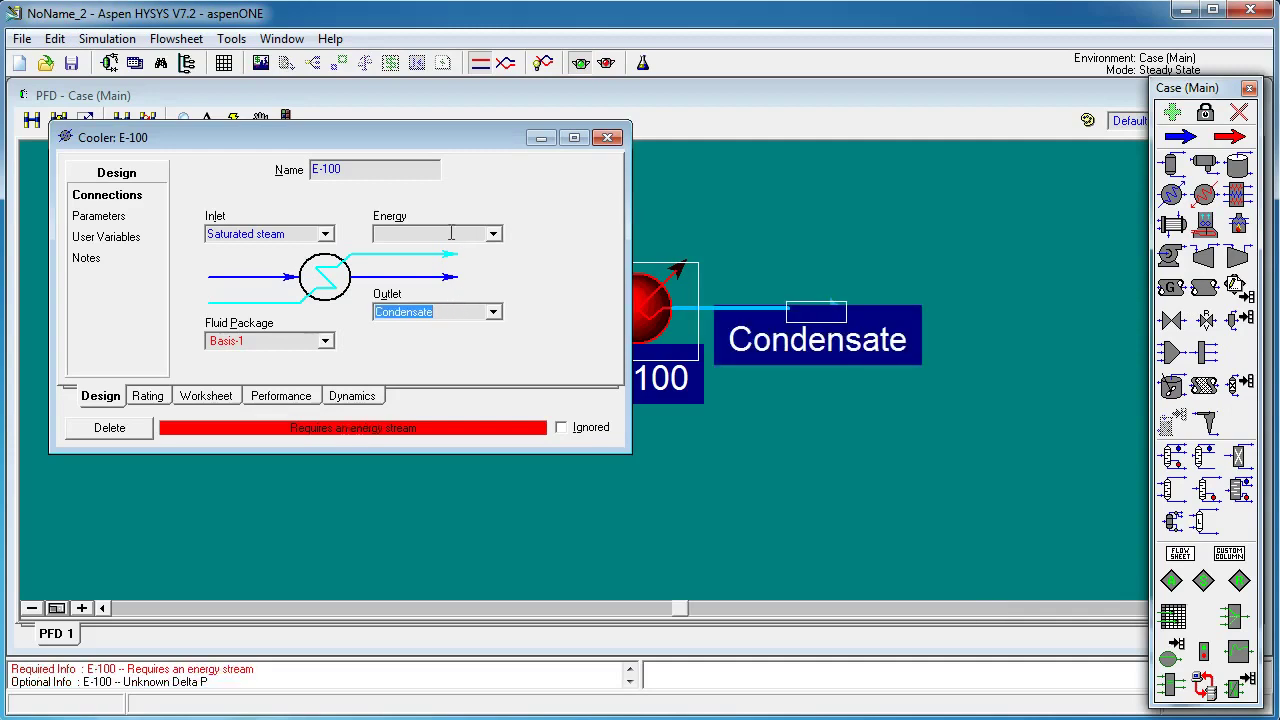
click(451, 233)
text(Ene)
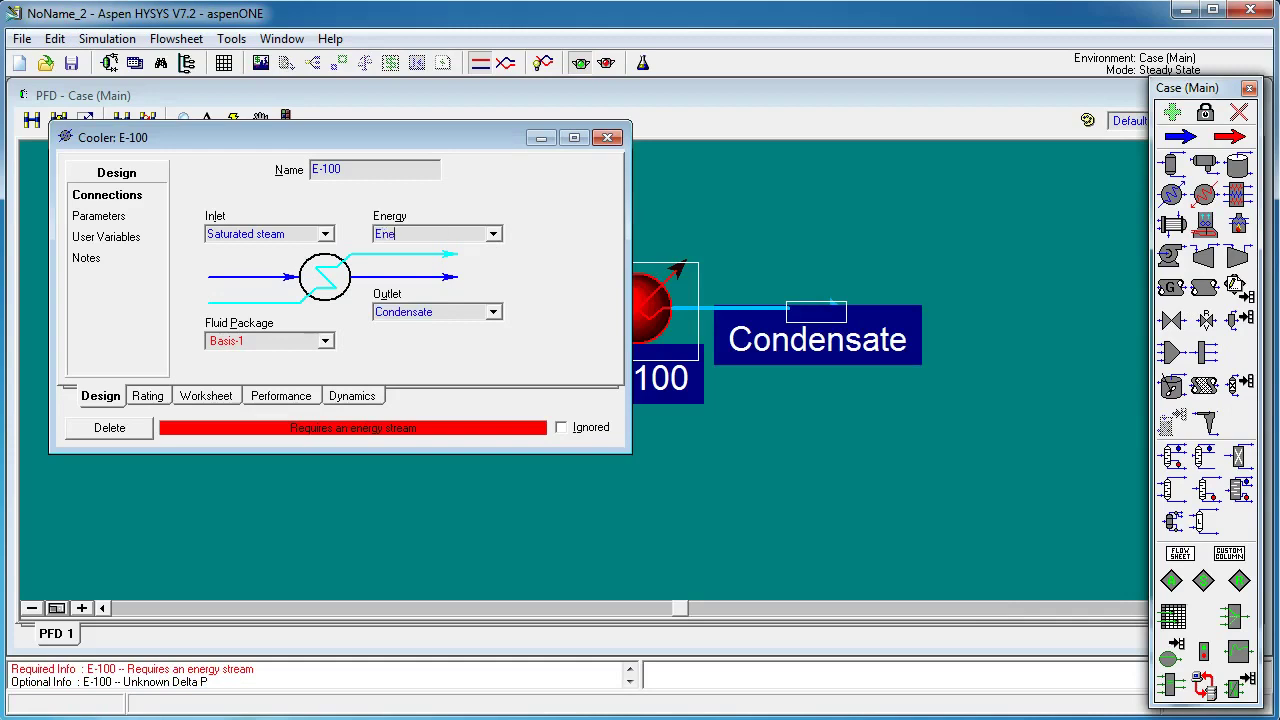
text(rgy stream)
key(Return)
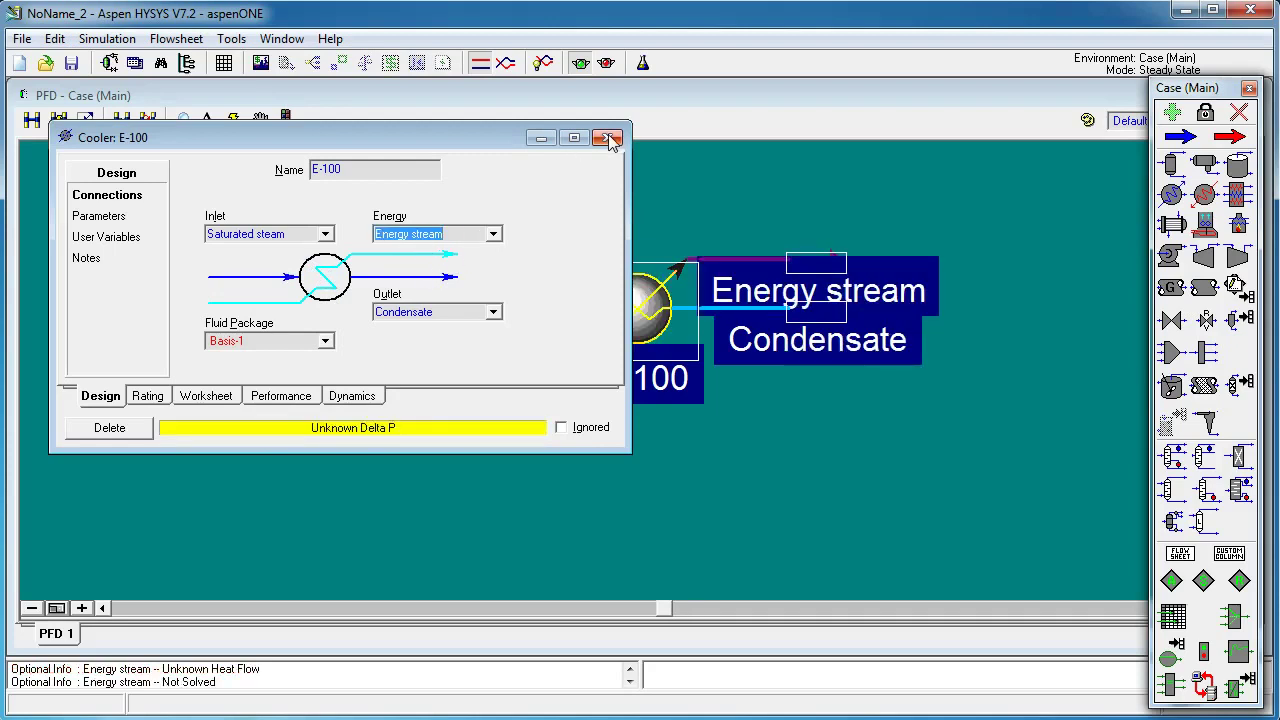
Move the Condensate stream down below the cooler on the flowsheet.
click(609, 138)
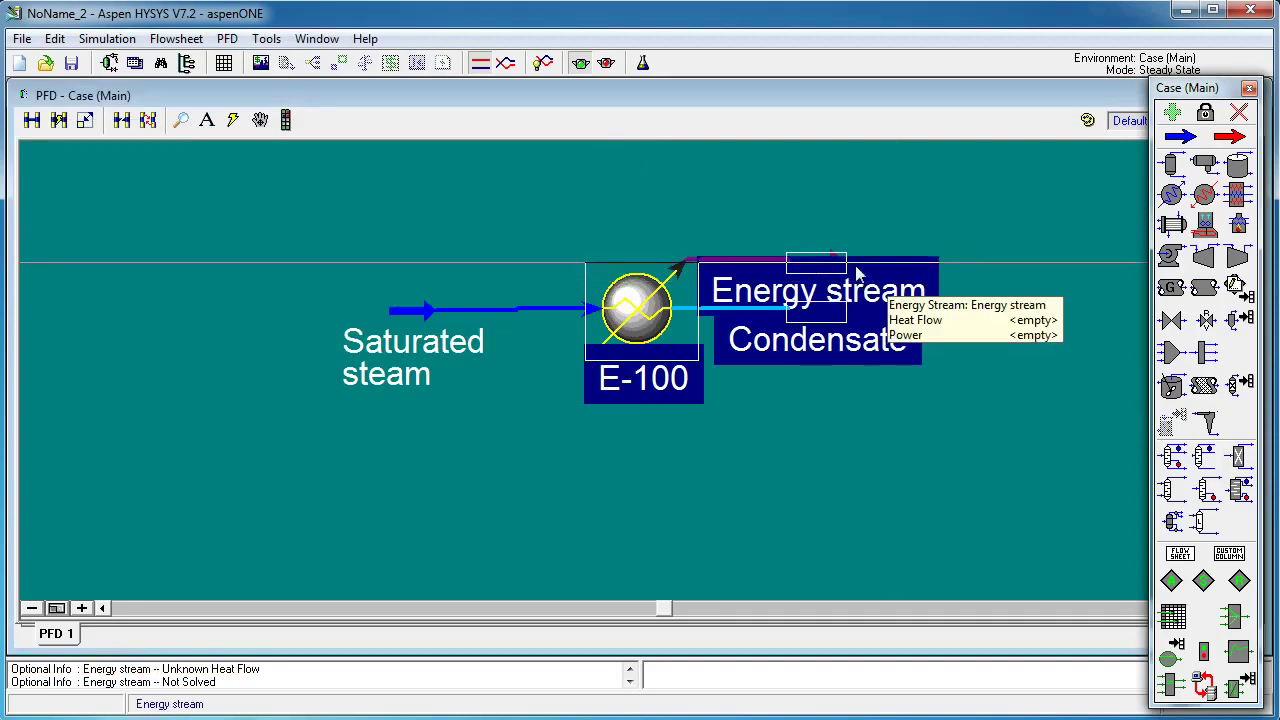
click(818, 266)
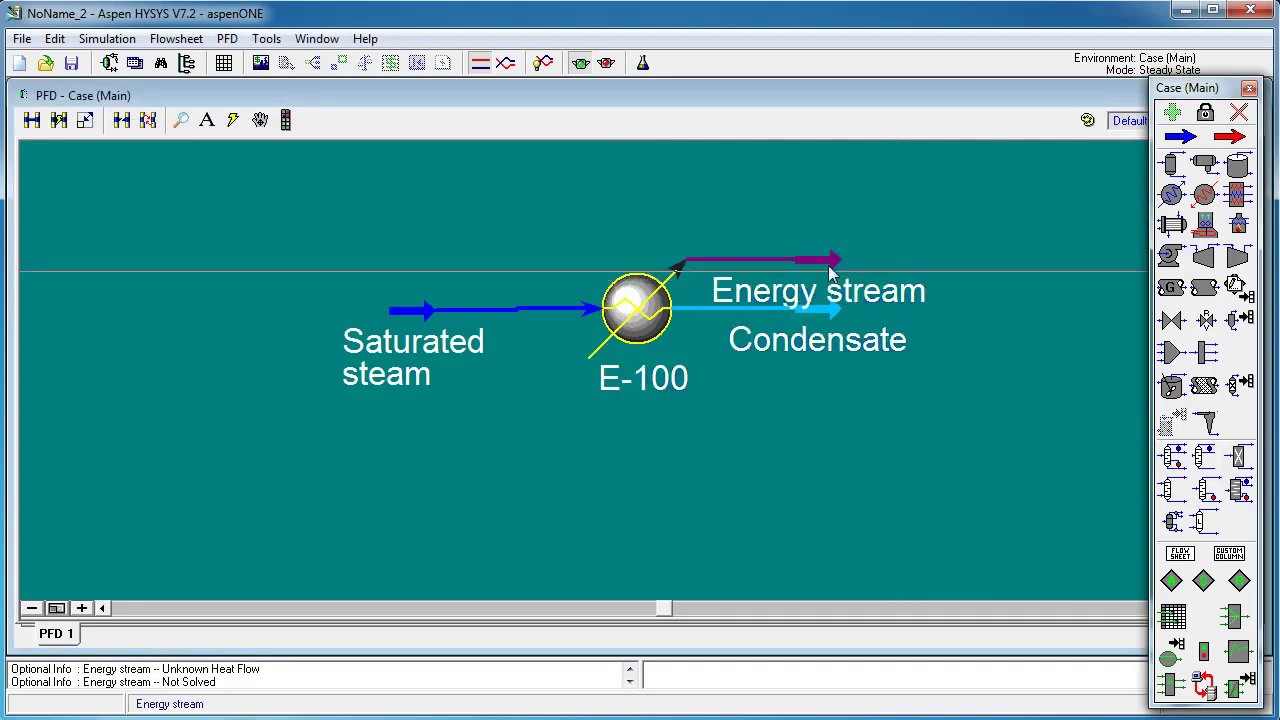
click(810, 330)
drag(803, 360, 810, 385)
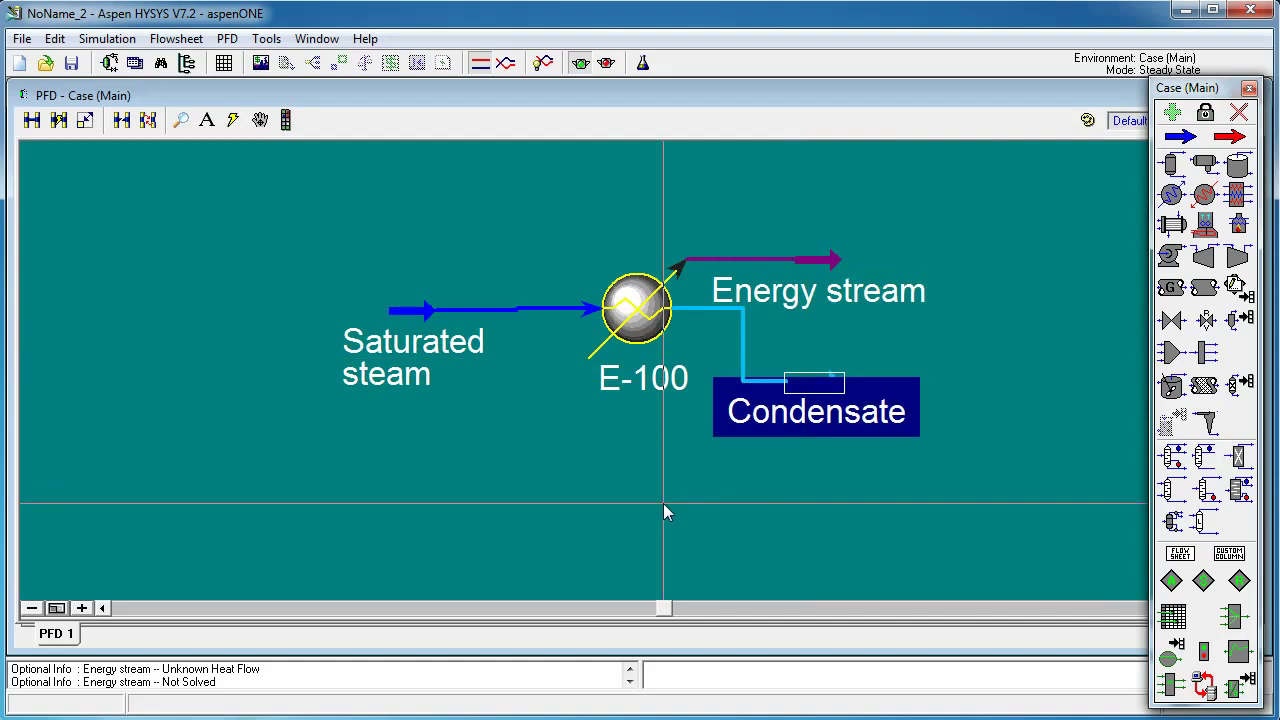
Set the Condensate stream to 80 °C and 2800 kPa, solving the cooler duty.
click(663, 512)
double_click(830, 388)
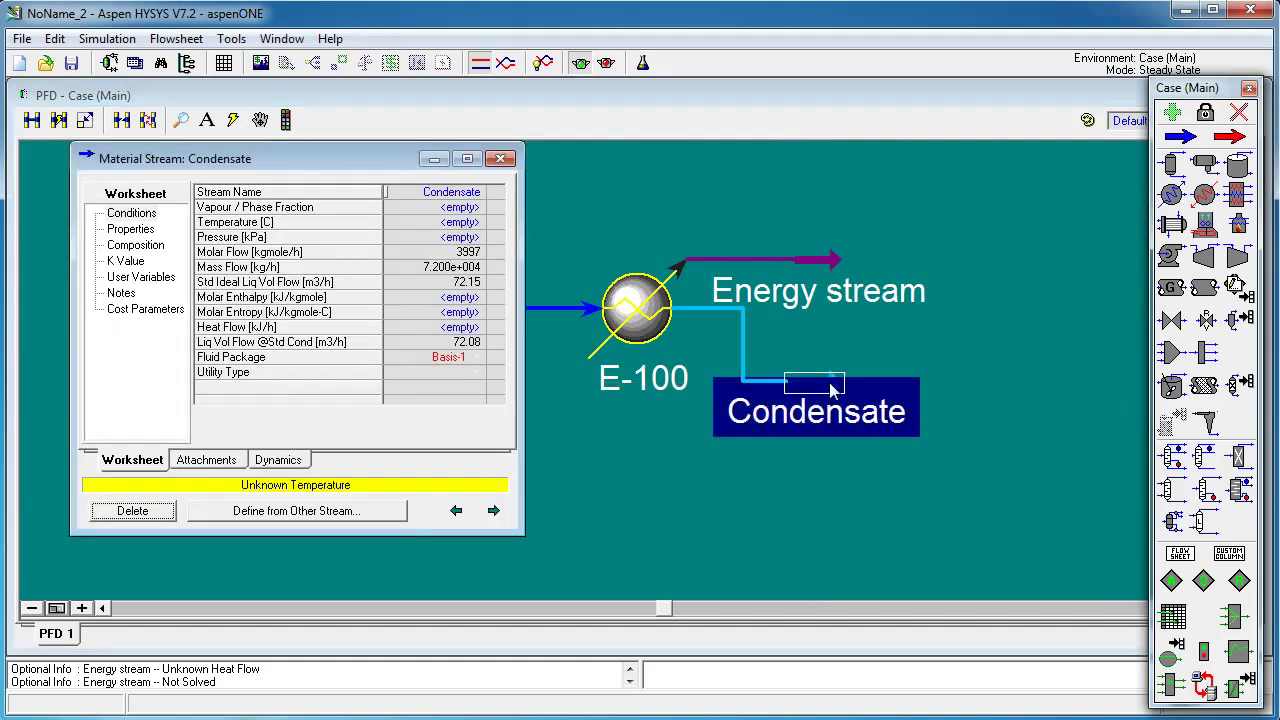
click(468, 223)
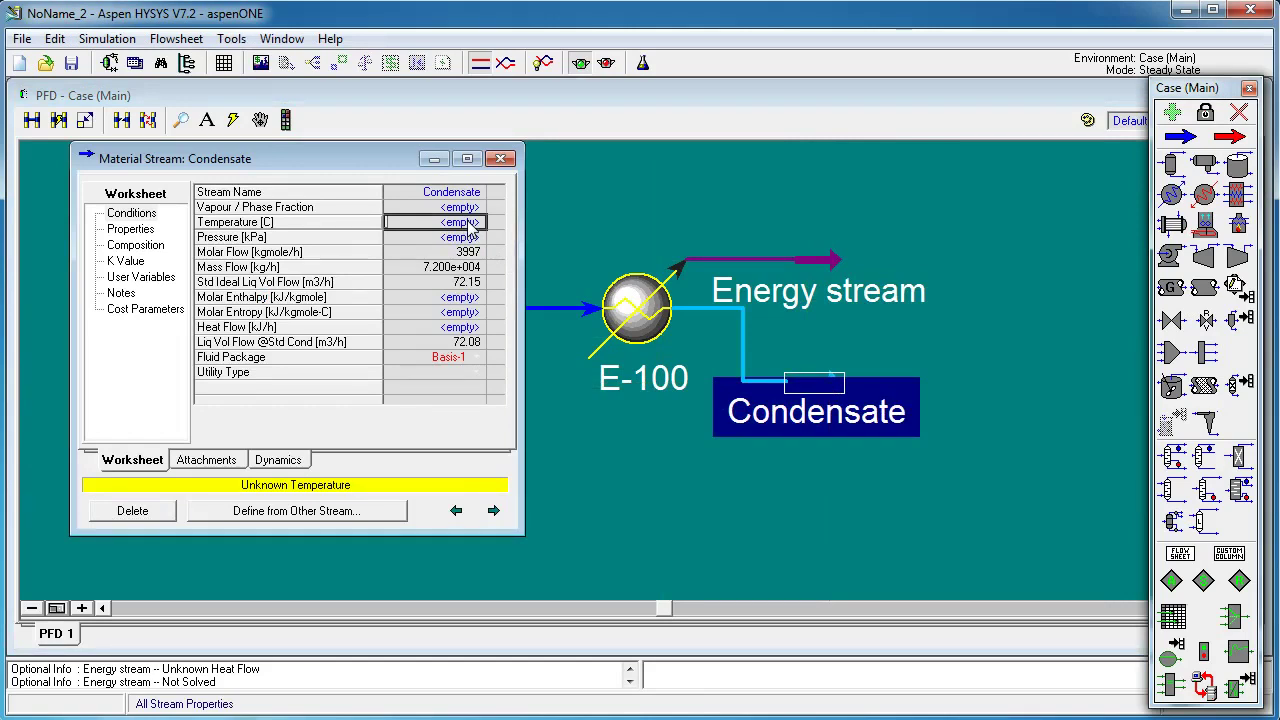
text(80)
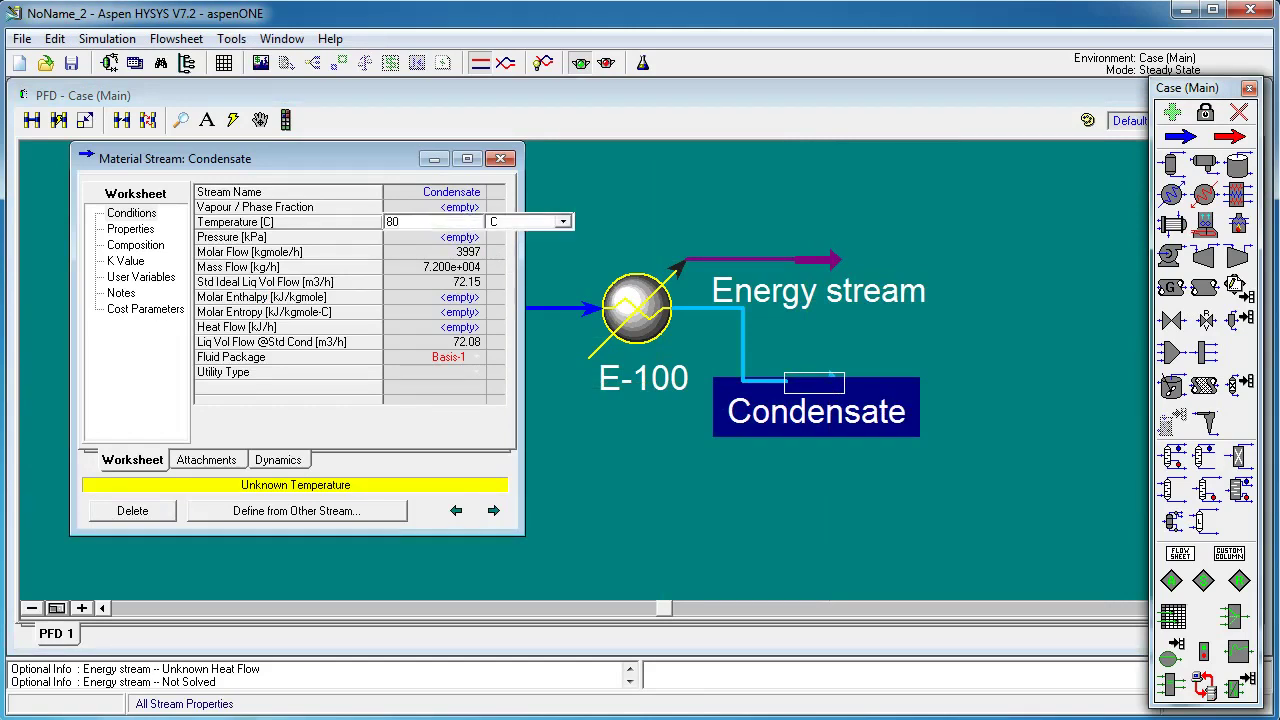
key(Return)
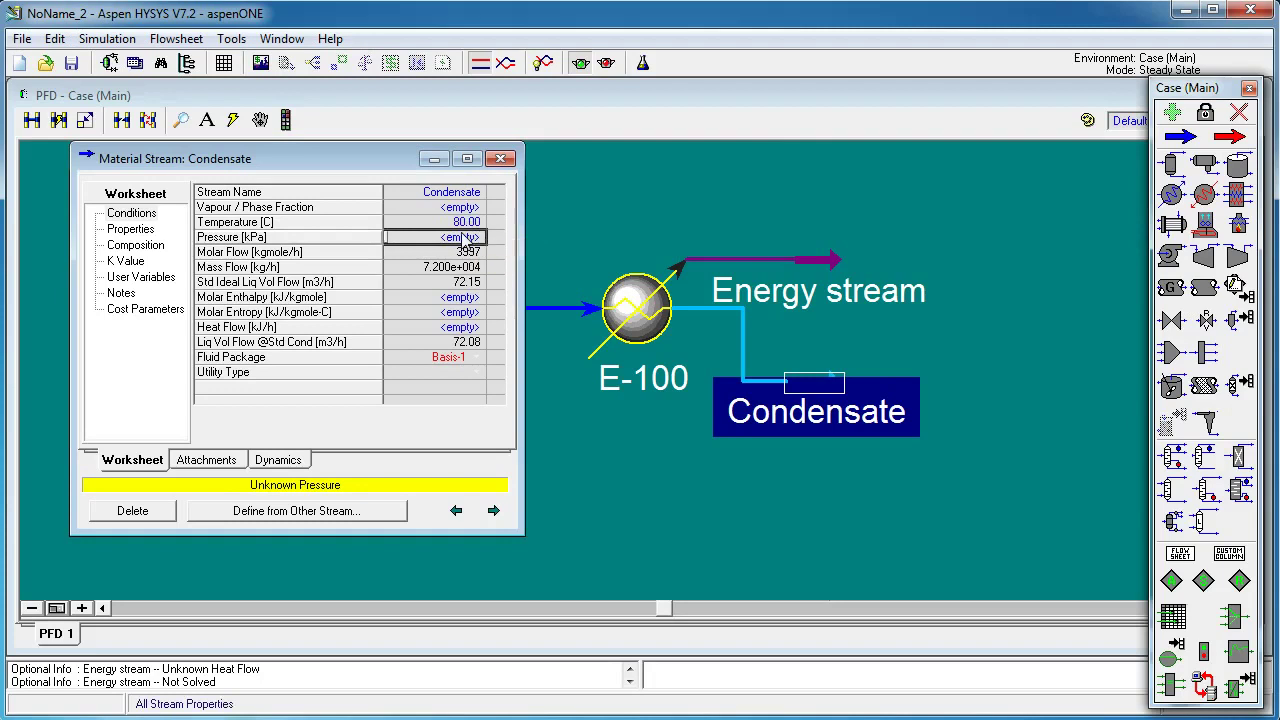
text(2800)
key(Return)
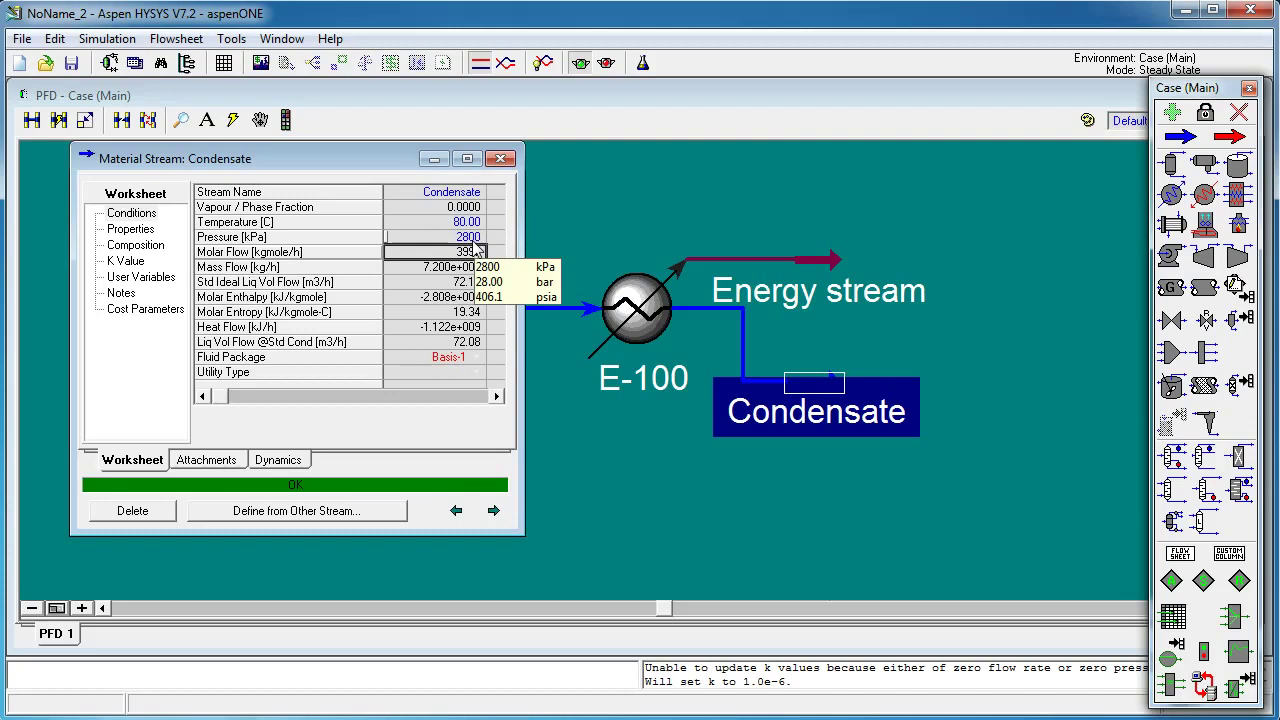
click(500, 158)
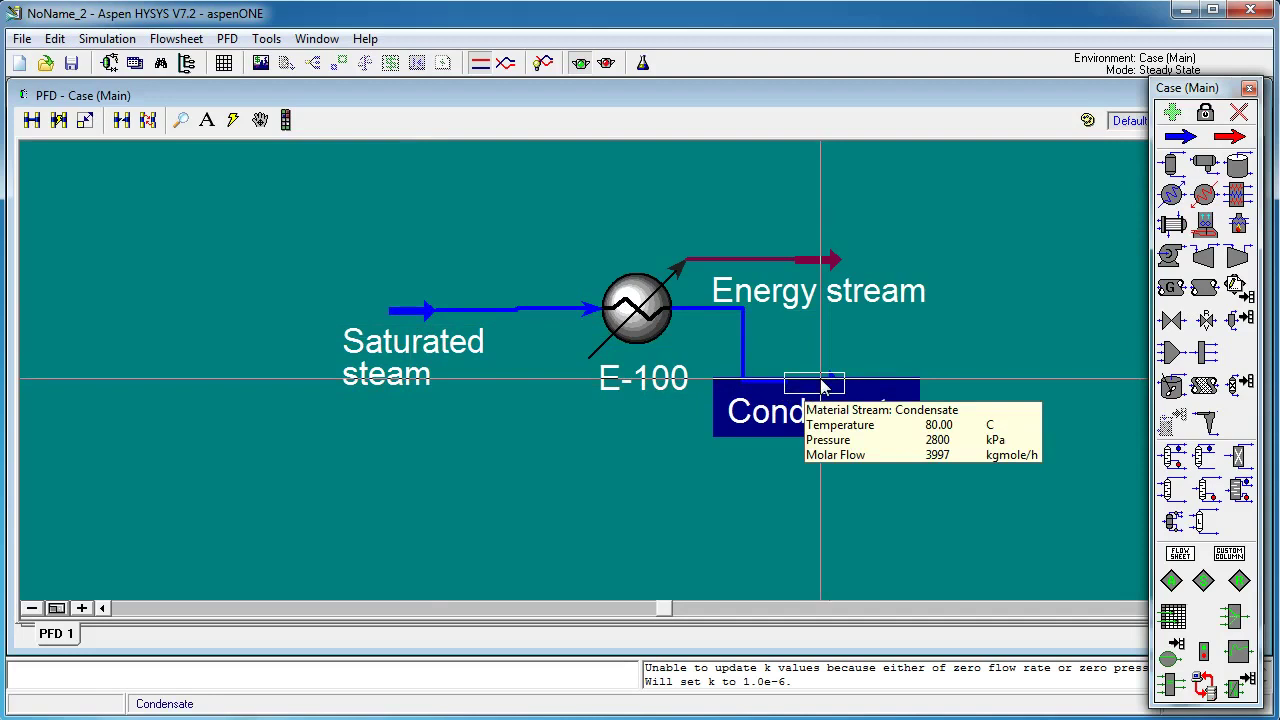
mouse_move(405, 312)
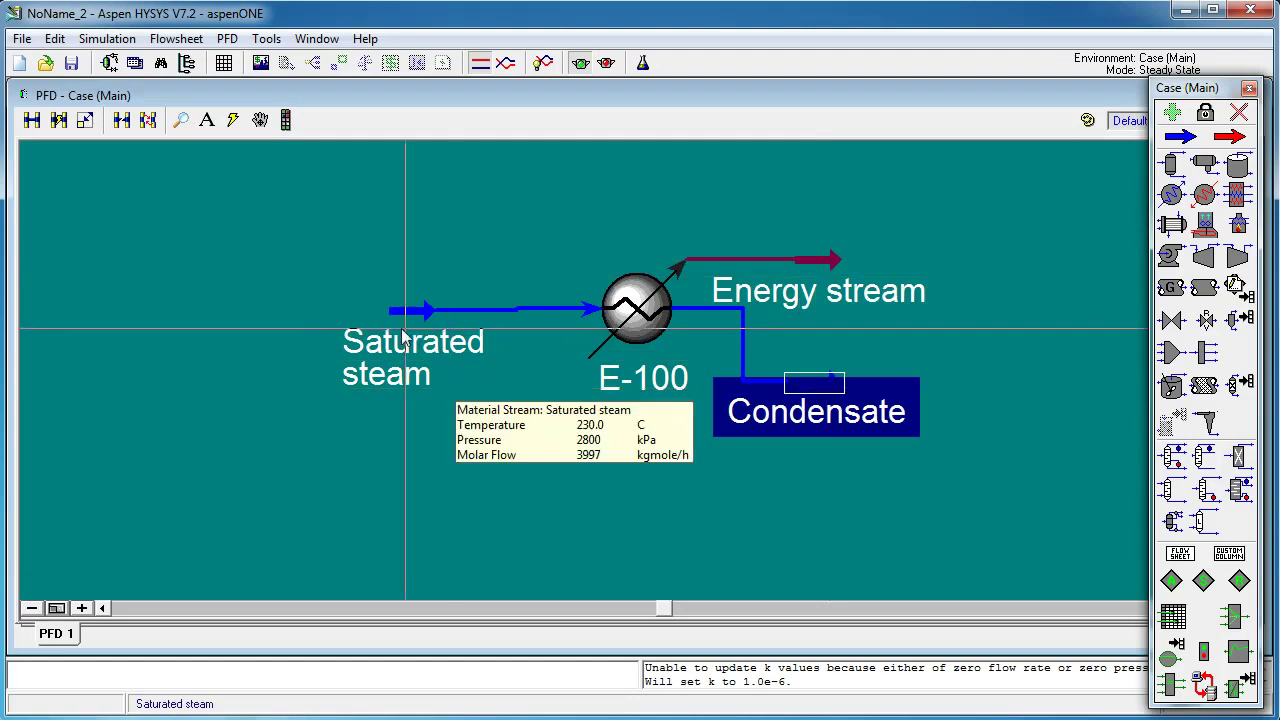
scroll(430, 362, up, 1)
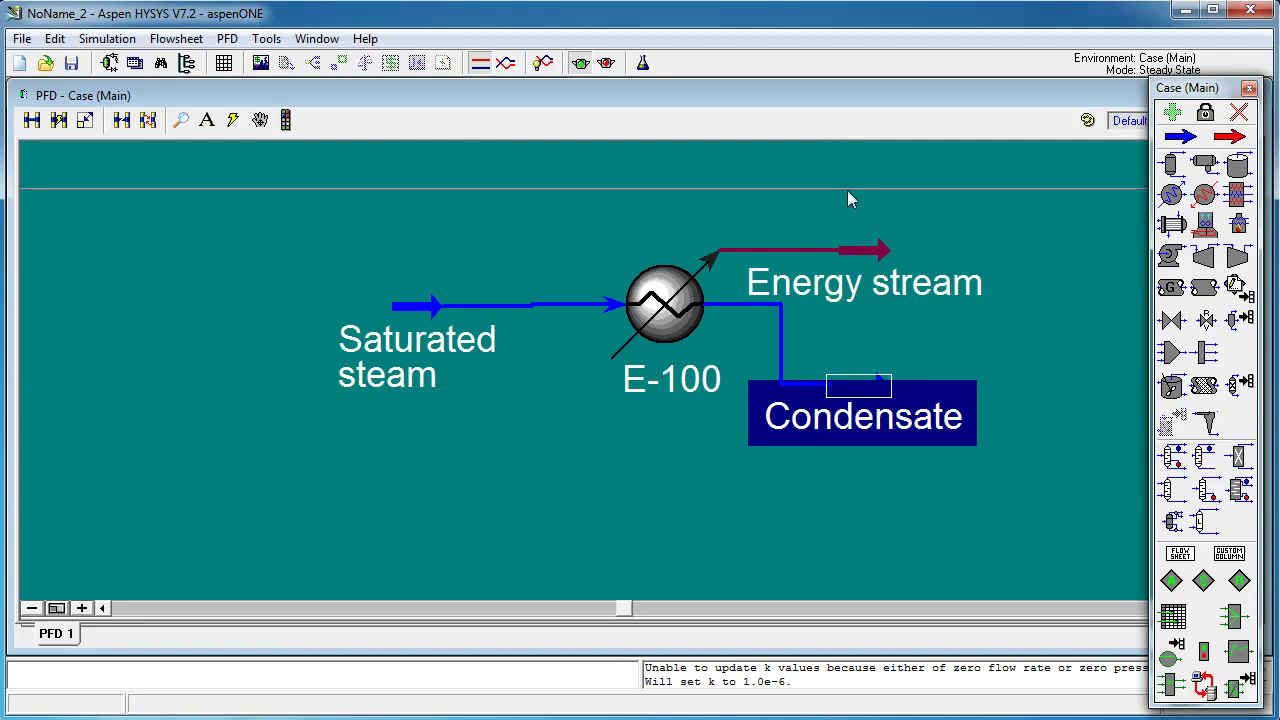
click(851, 251)
double_click(851, 251)
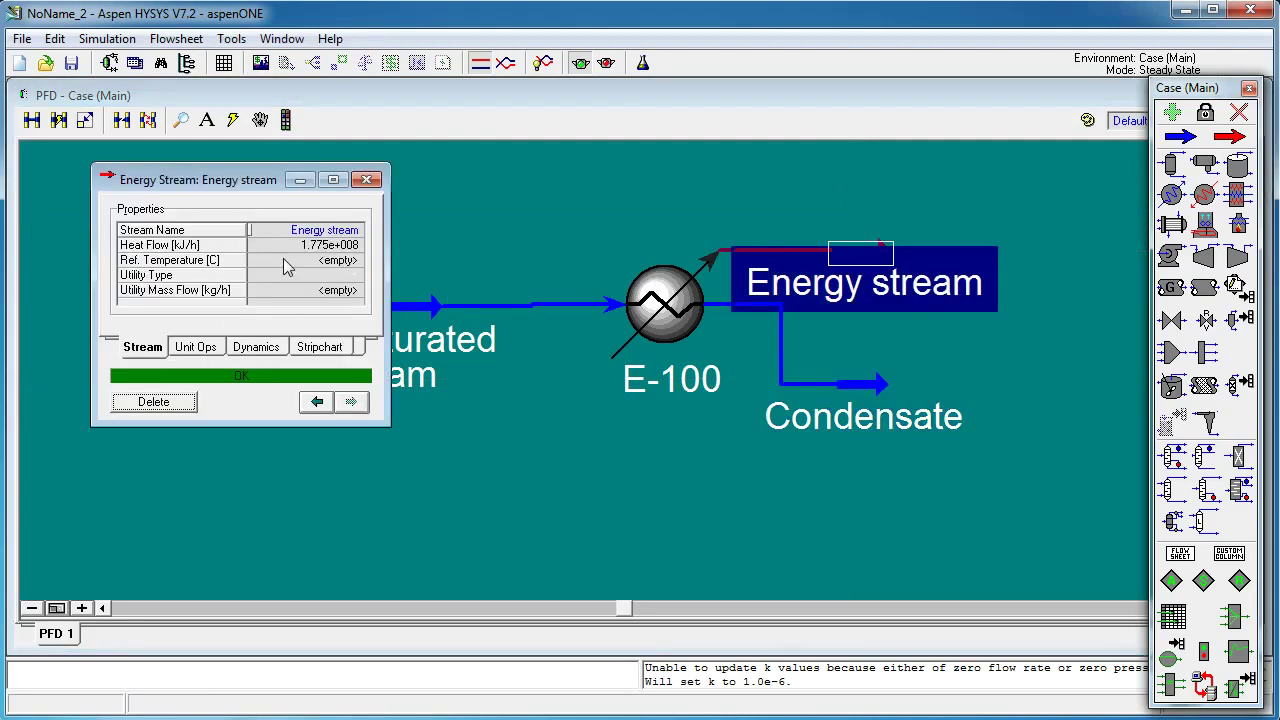
mouse_move(326, 245)
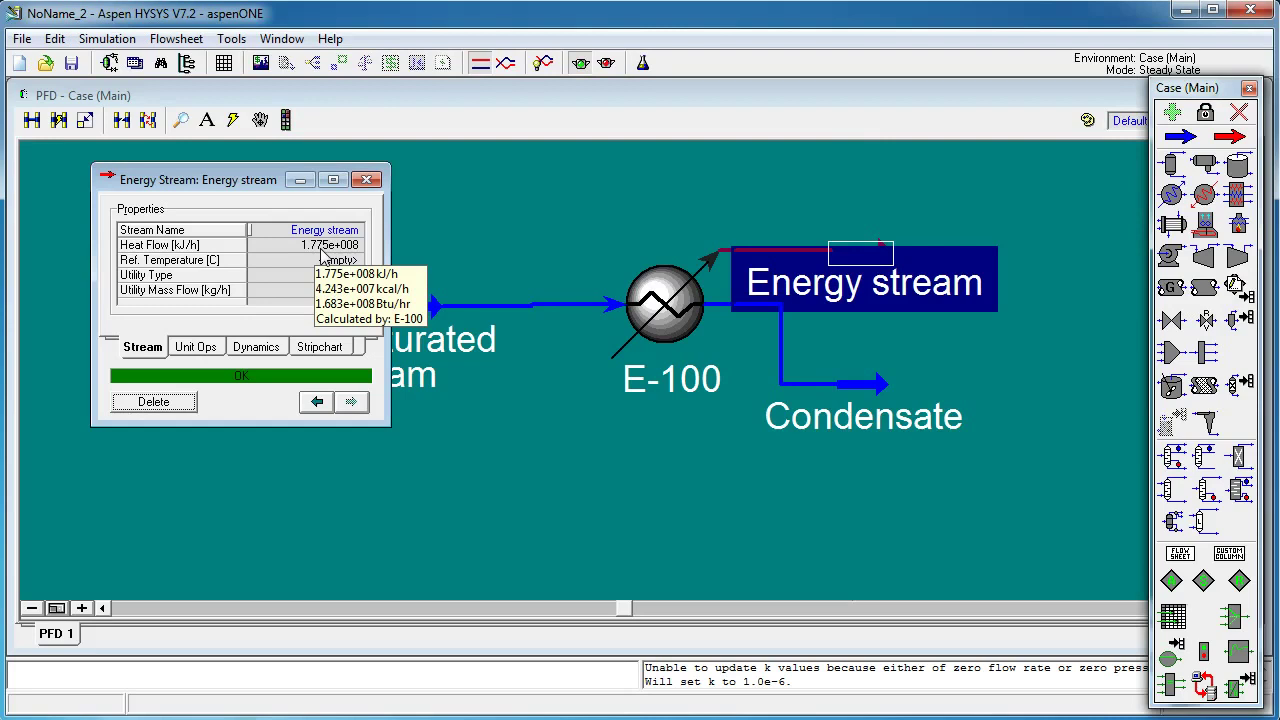
click(366, 179)
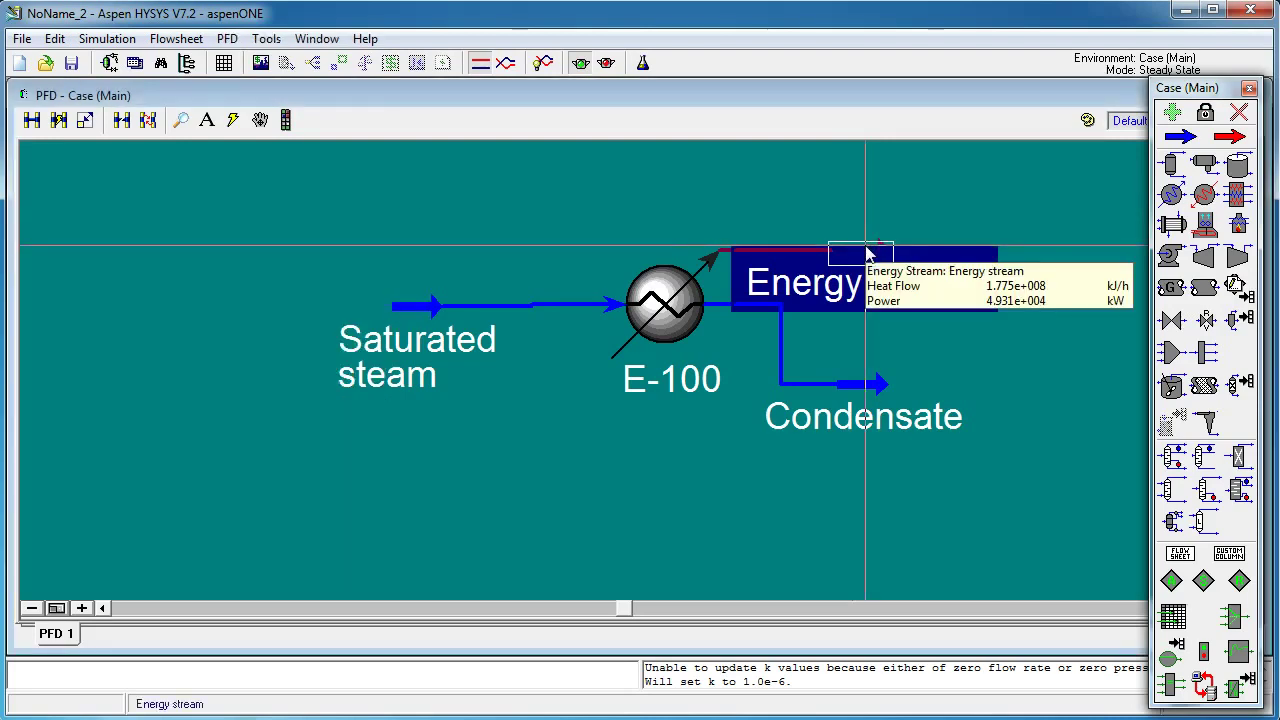